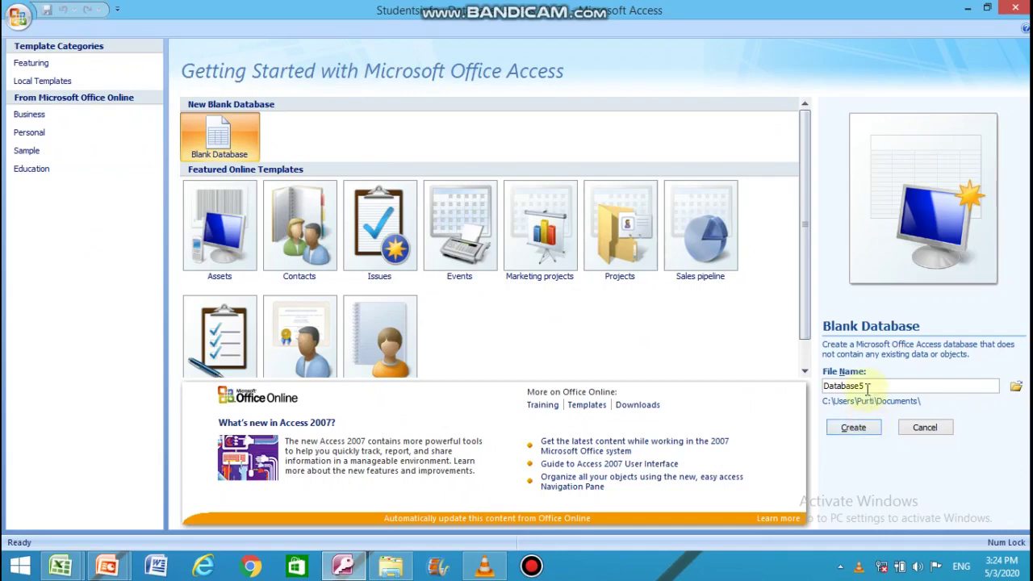
Step: Create a new blank database with the file name Database5
double_click(855, 385)
left_click(857, 385)
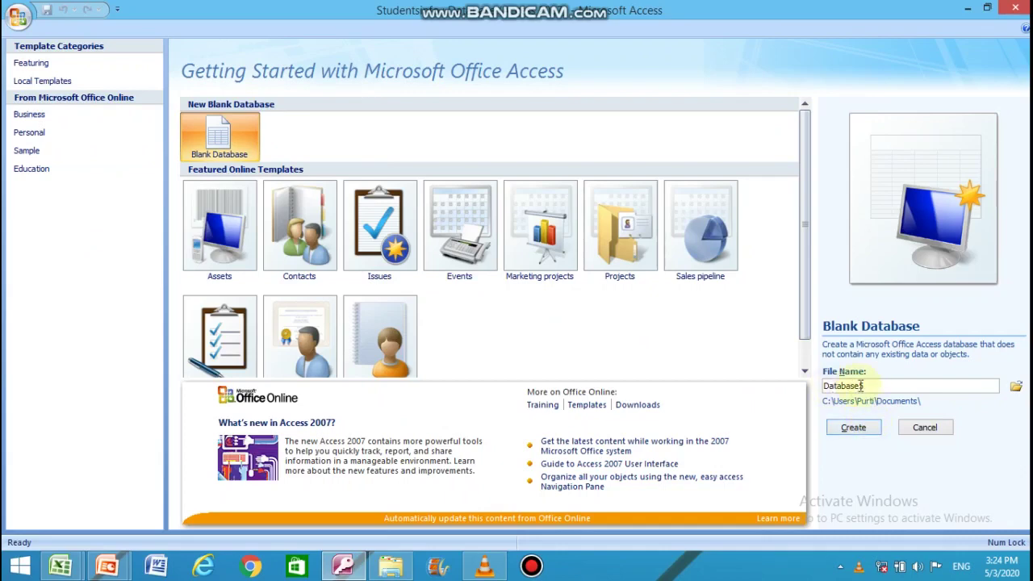
left_click(860, 428)
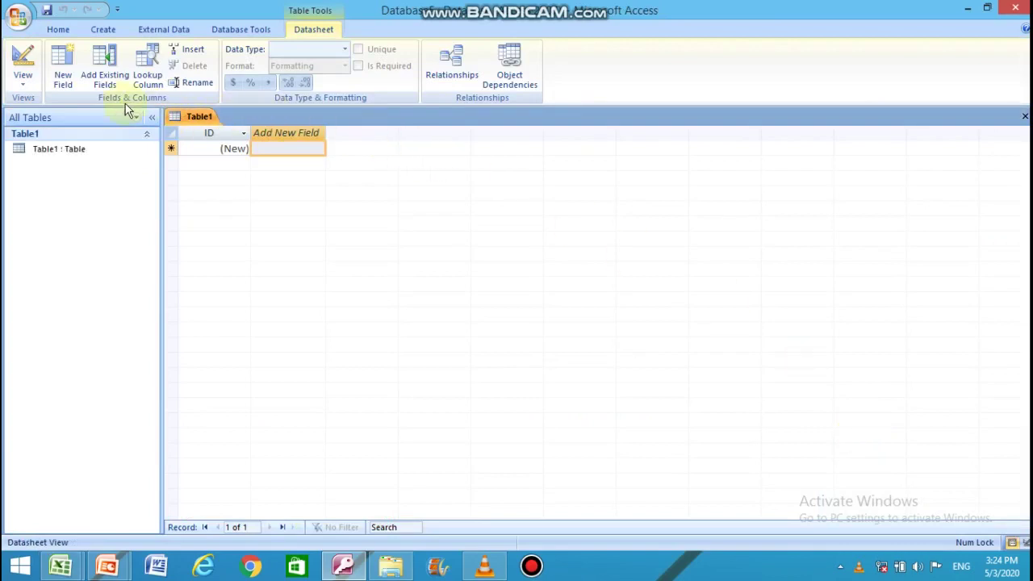
Step: Add a second new table to the database
left_click(21, 80)
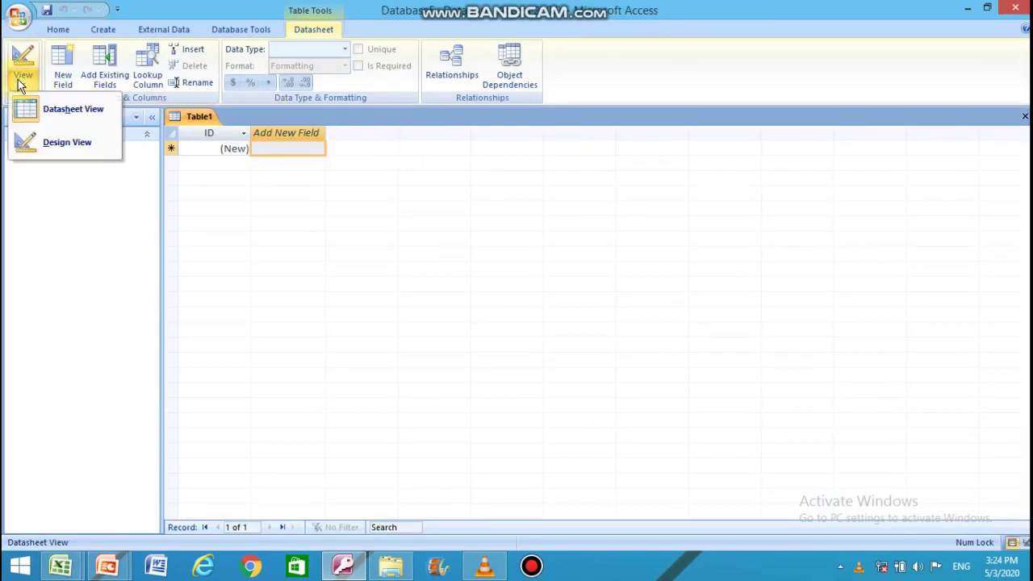
left_click(20, 81)
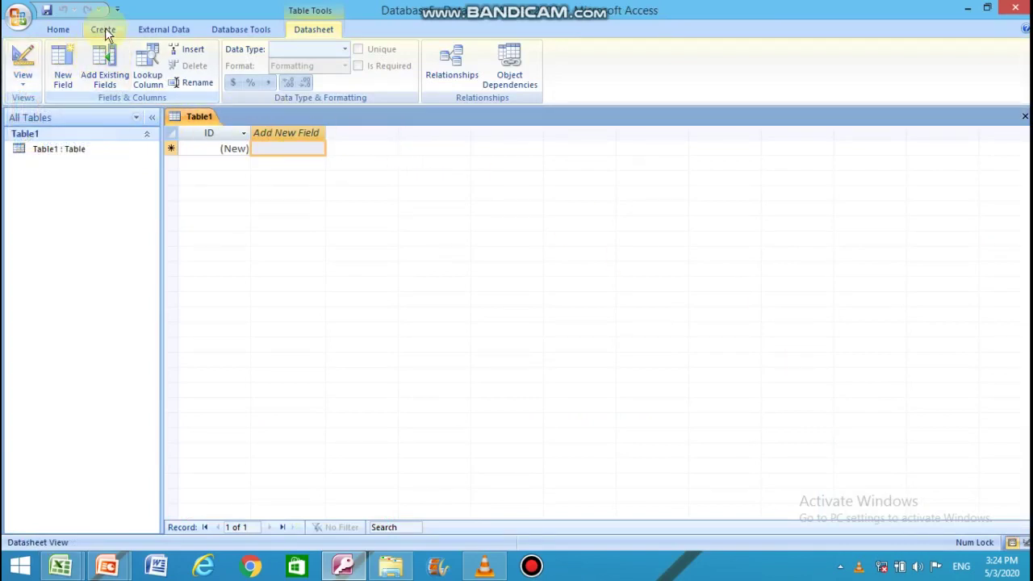
left_click(104, 31)
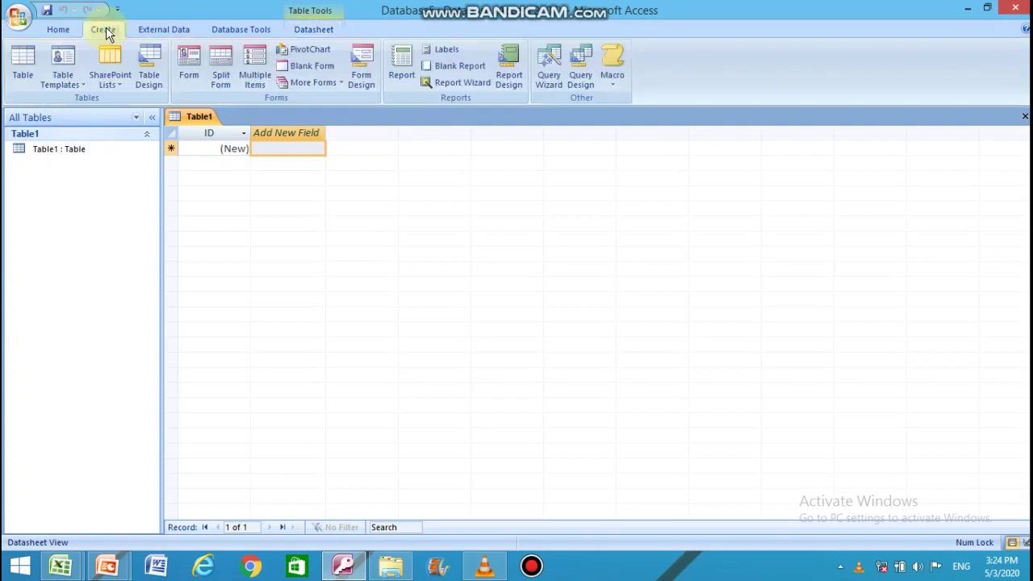
left_click(25, 75)
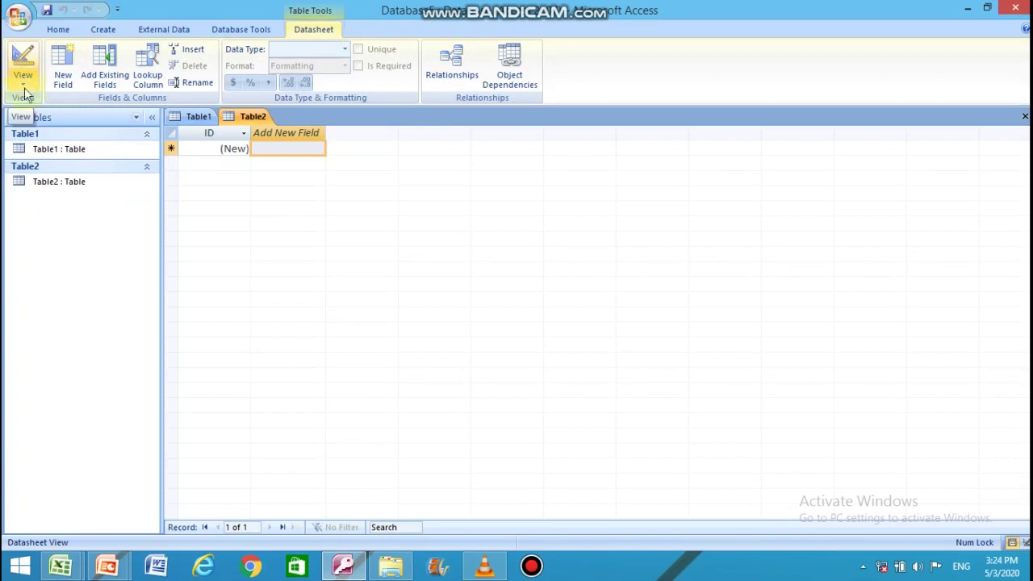
Step: Switch the second table to Design View, saving the table under the name test
left_click(33, 81)
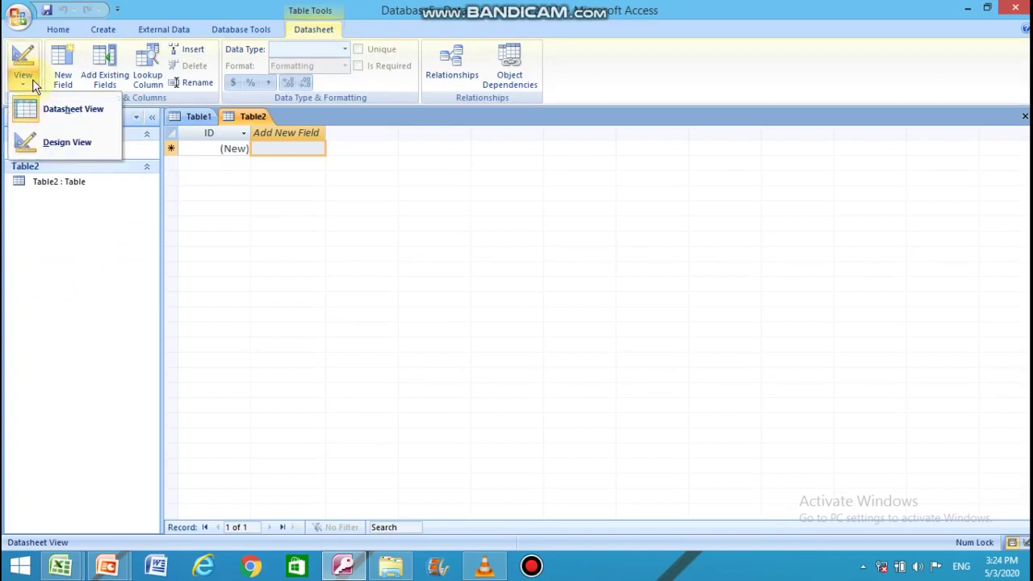
left_click(36, 143)
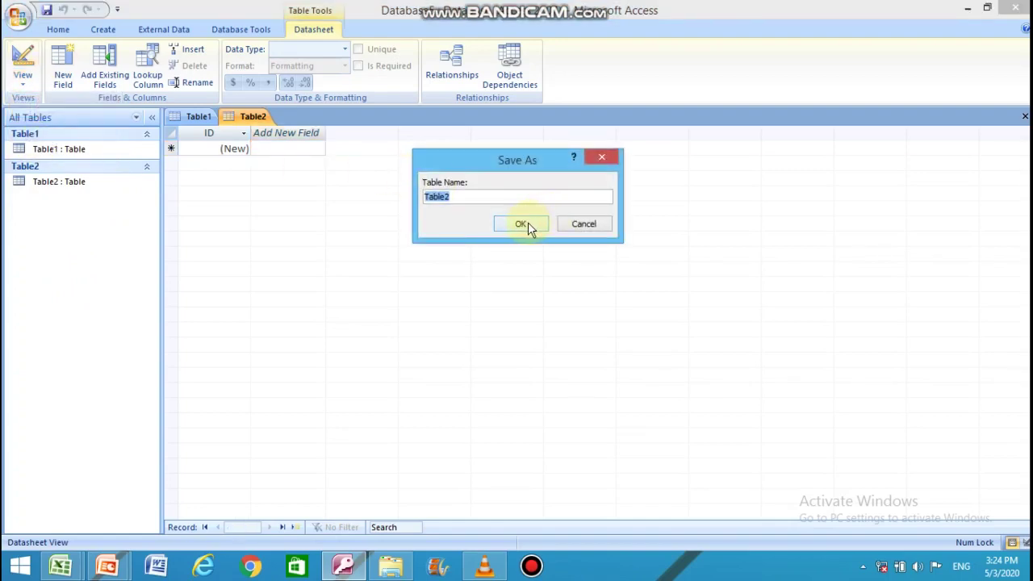
type("test")
left_click(542, 225)
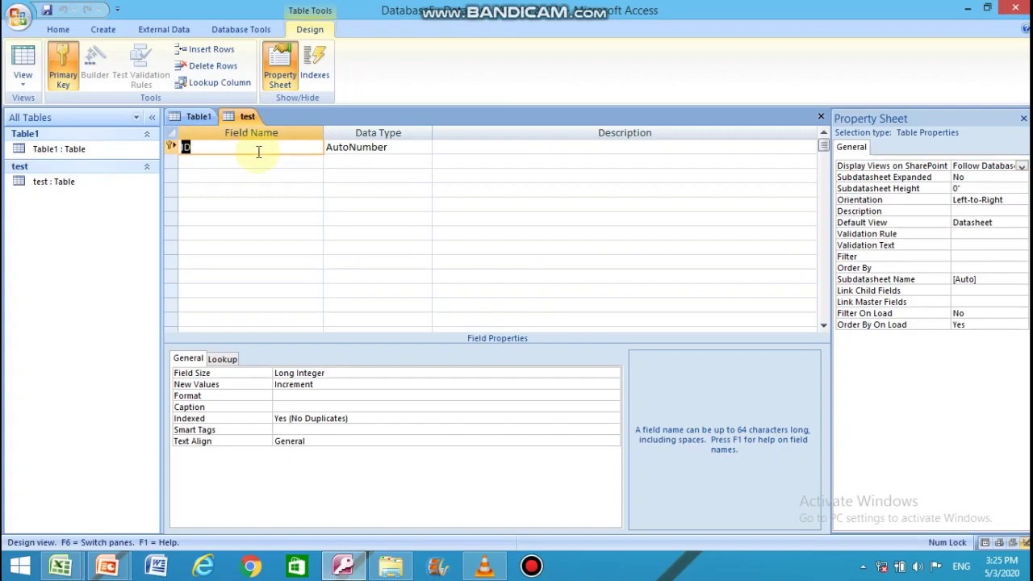
Step: Remove the primary key from the ID field and redefine it as a Number field named roll no
left_click(64, 85)
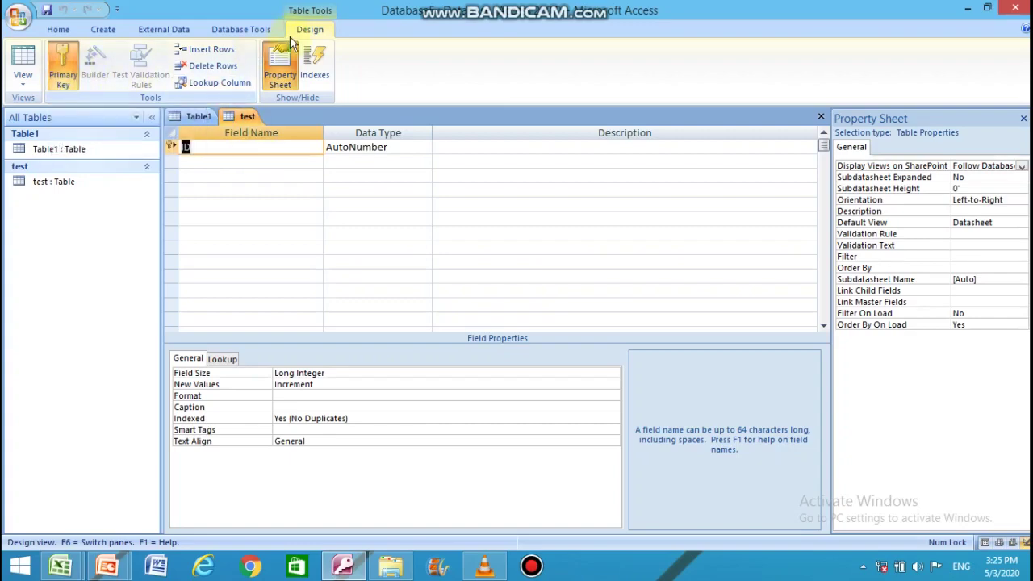
left_click(72, 67)
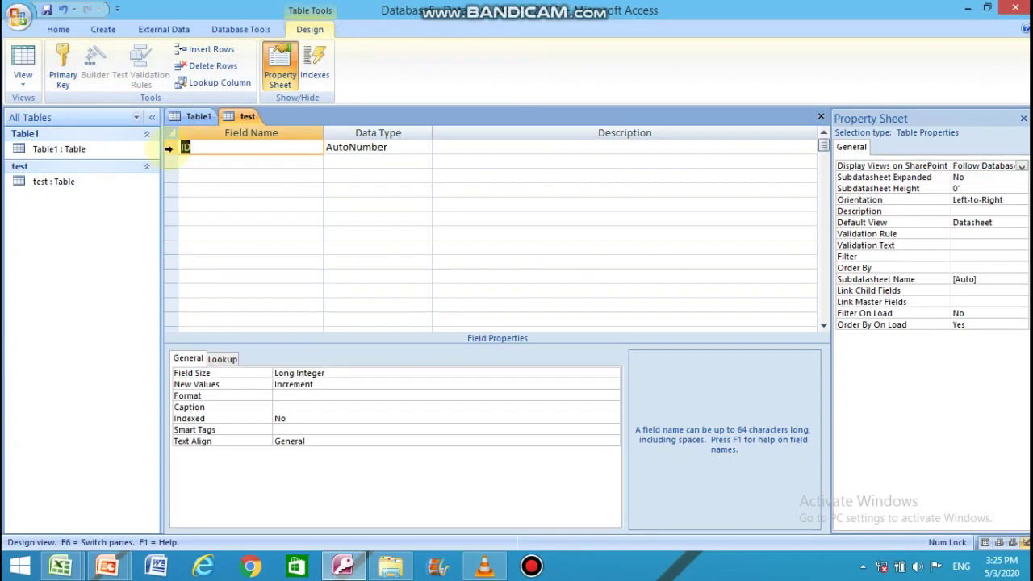
key("Delete")
type("roll no")
key("Tab")
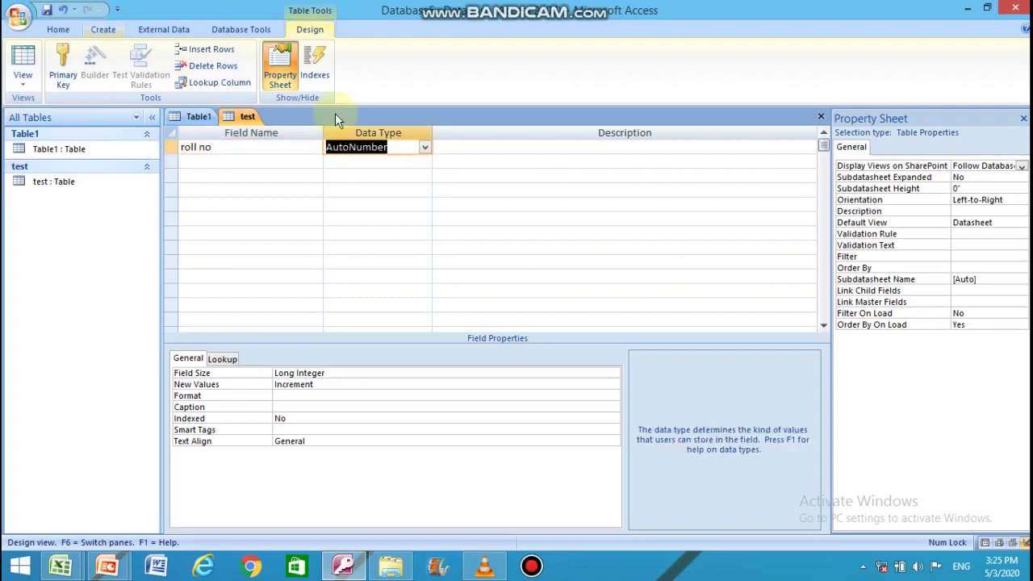
left_click(422, 147)
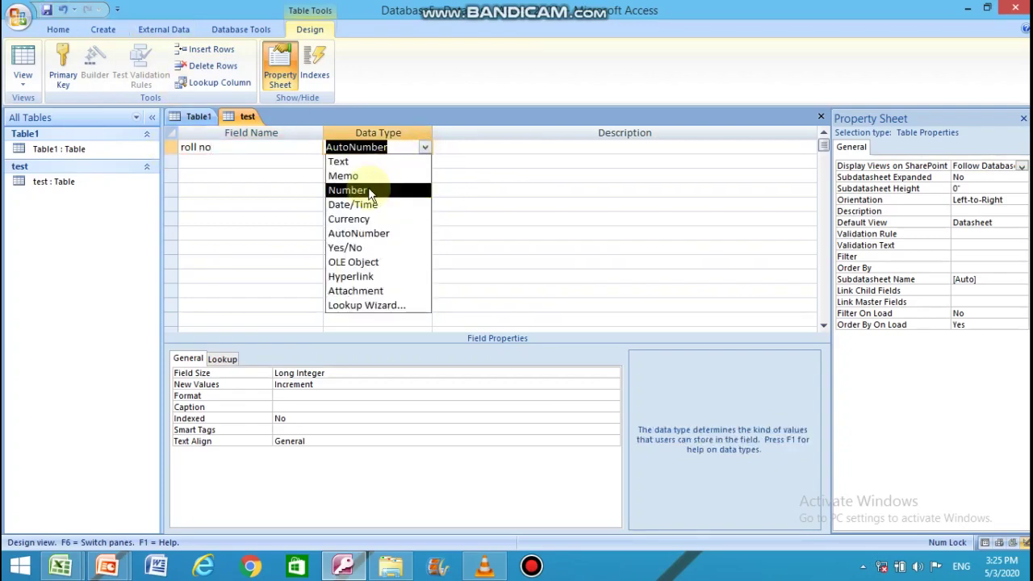
left_click(368, 188)
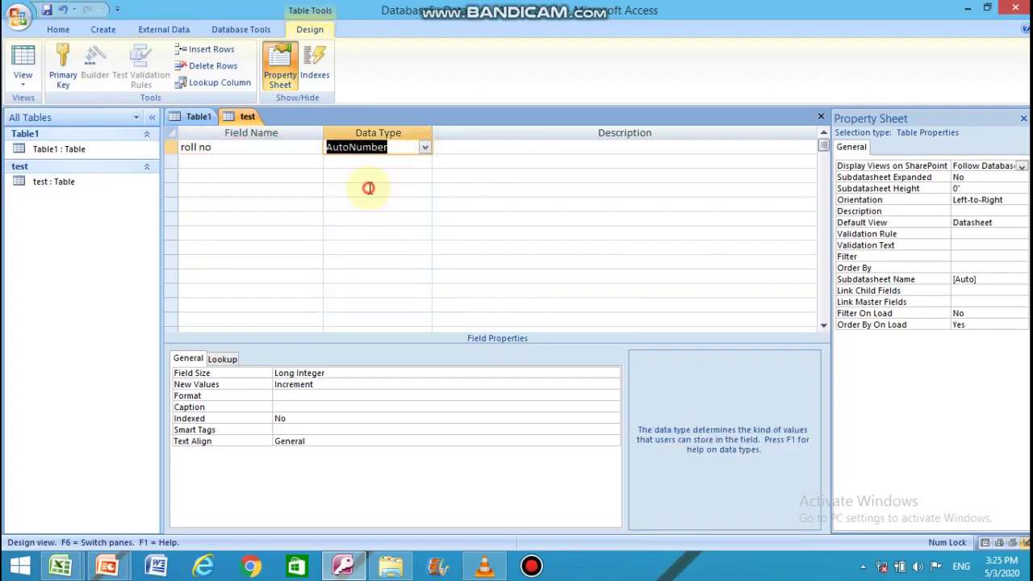
Step: Add a second field named Adm no with the Text data type below roll no
left_click(227, 155)
type("name")
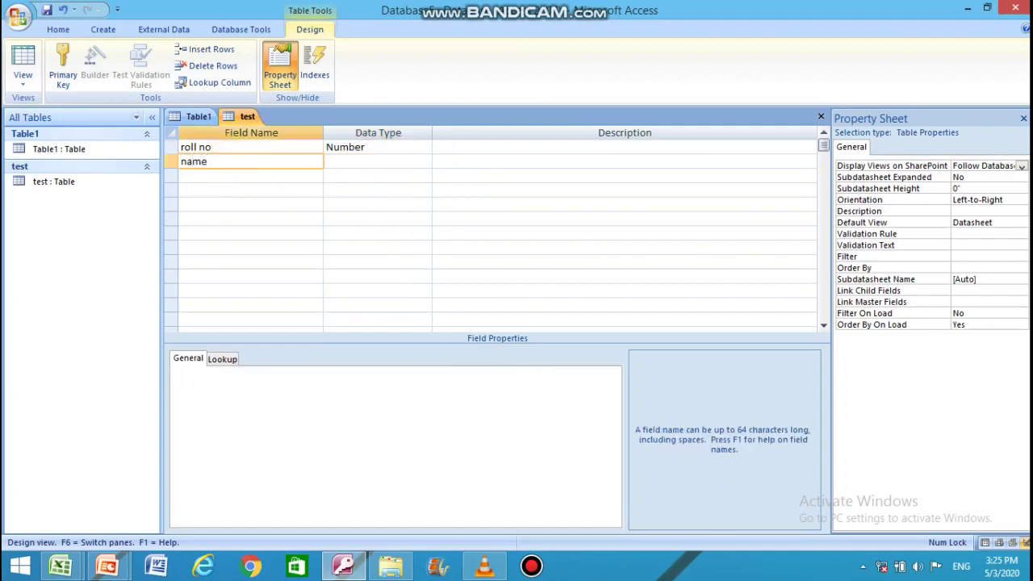
key("BackSpace")
key("BackSpace")
key("BackSpace")
key("BackSpace")
type("Adm no")
key("Tab")
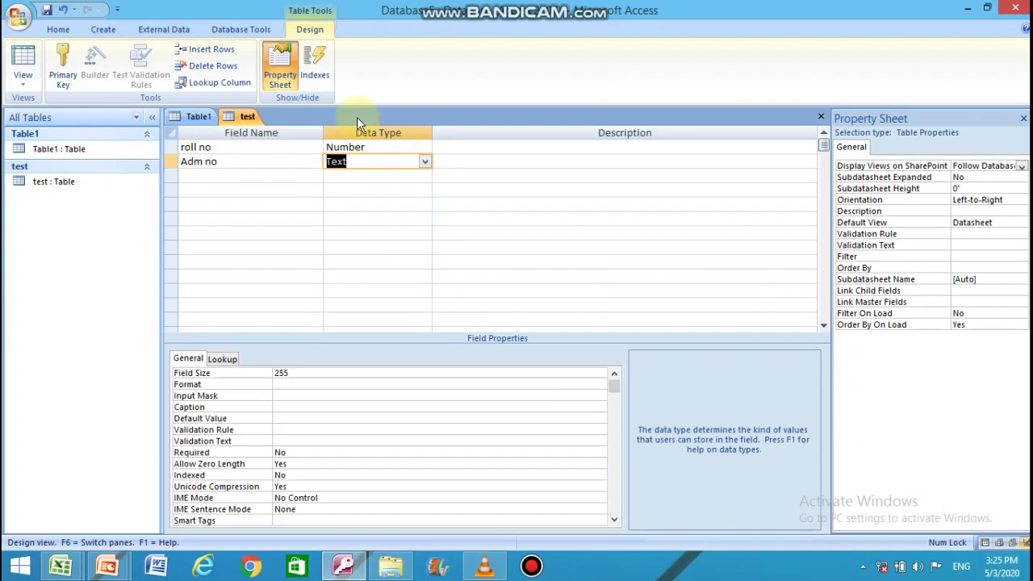
left_click(348, 196)
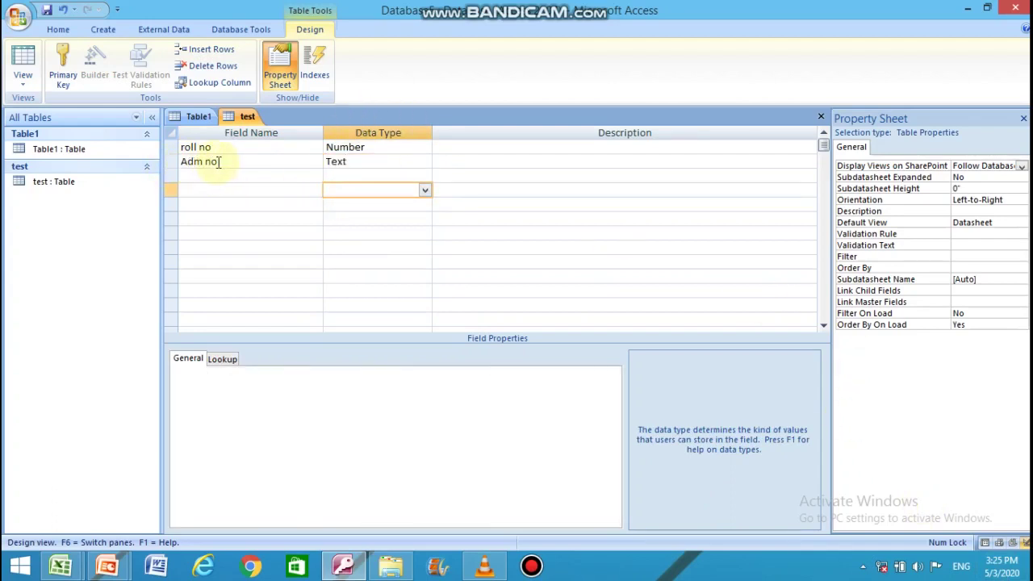
Step: Set the Adm no field as the primary key of the test table
left_click(168, 164)
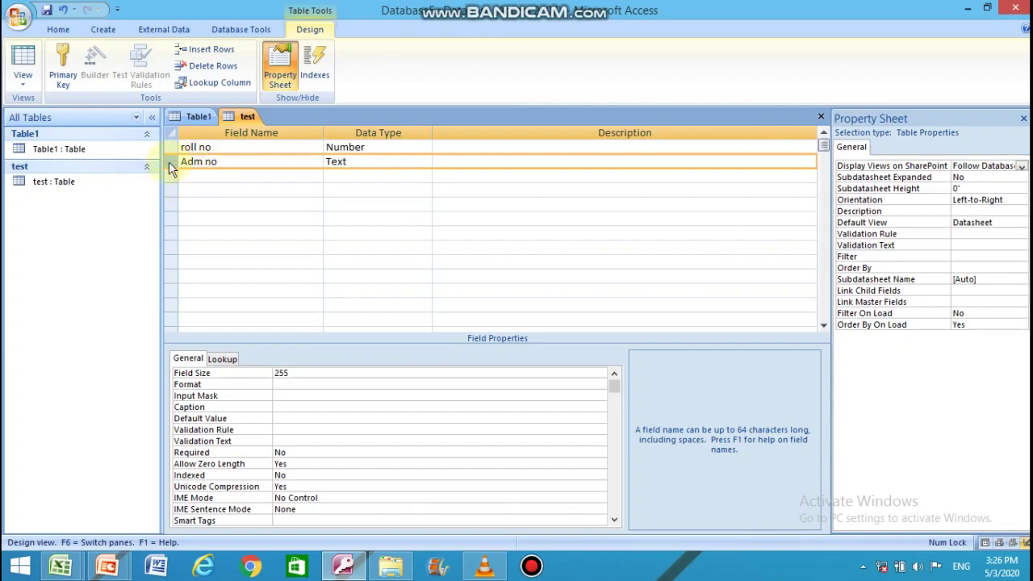
left_click(170, 147)
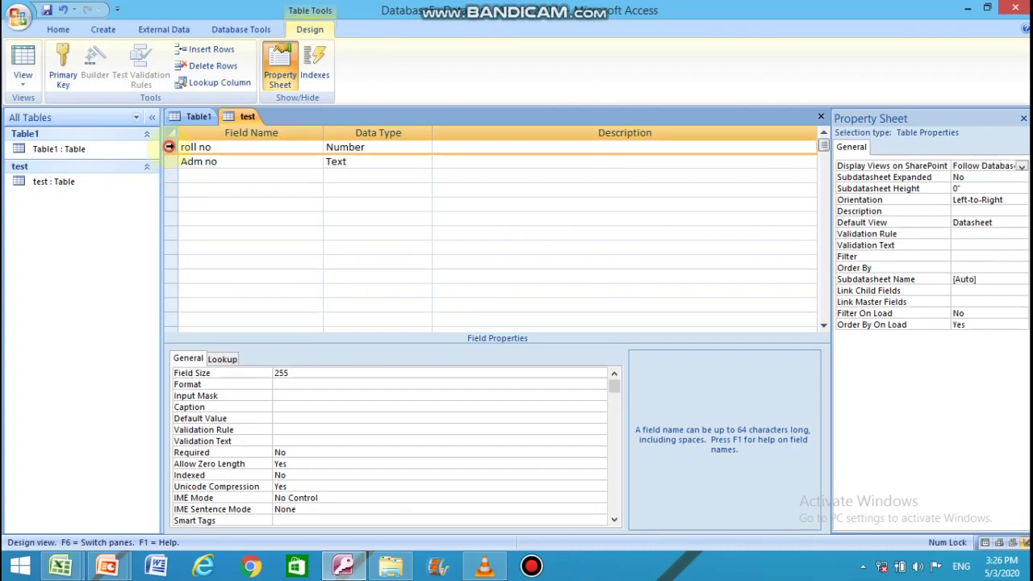
left_click(170, 162)
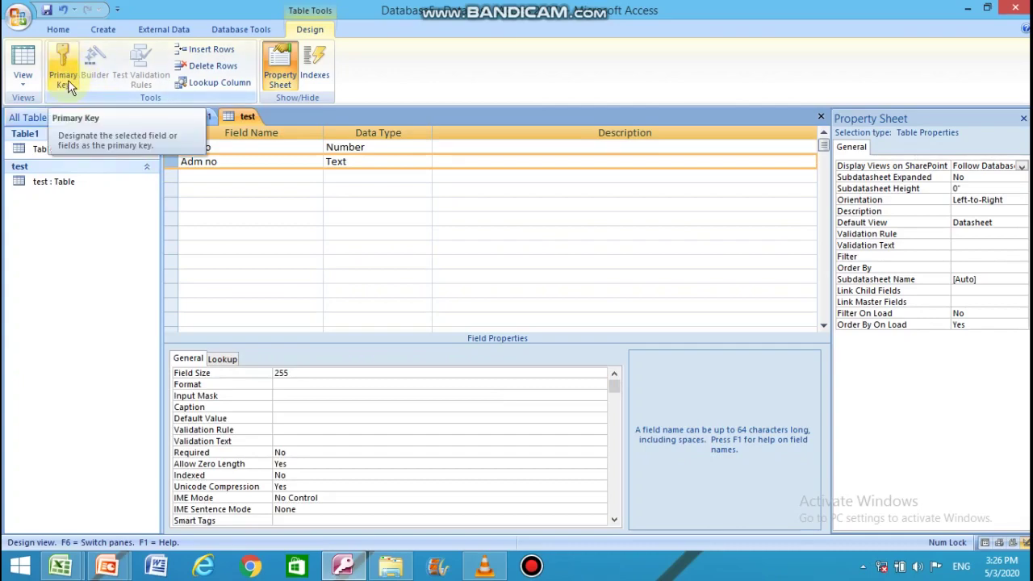
left_click(69, 83)
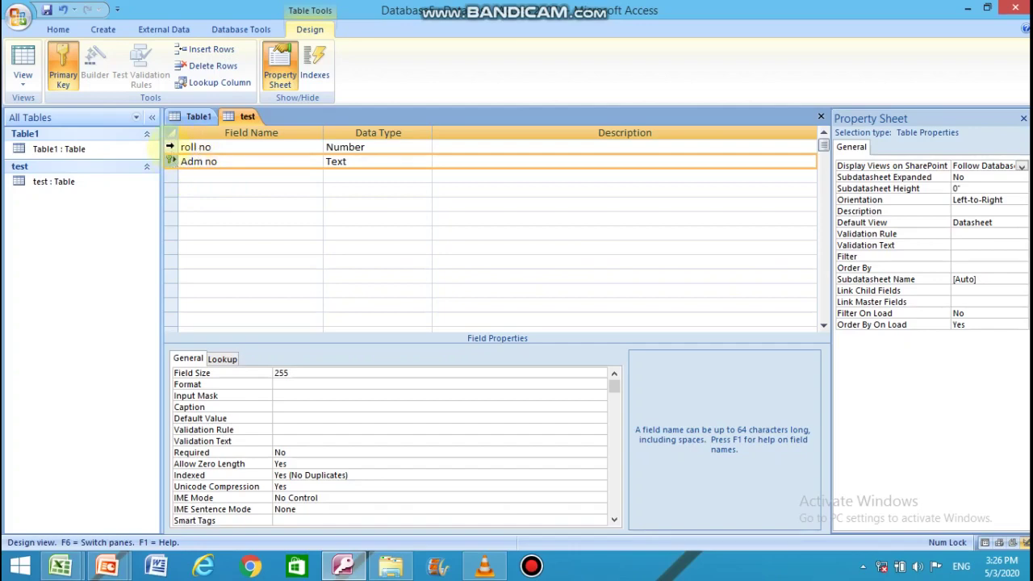
Step: Make roll no the primary key of the test table
left_click(170, 148)
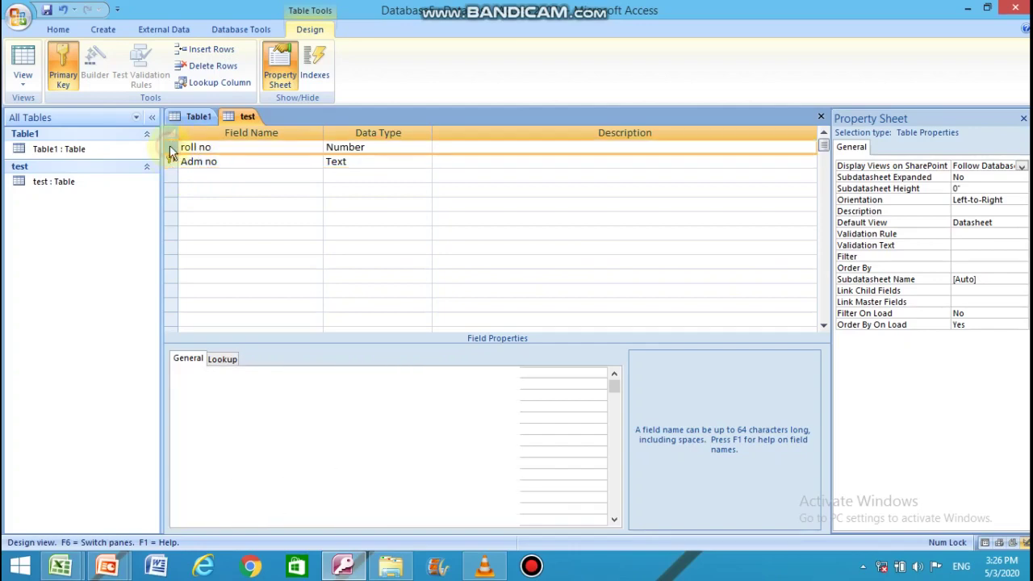
left_click(62, 76)
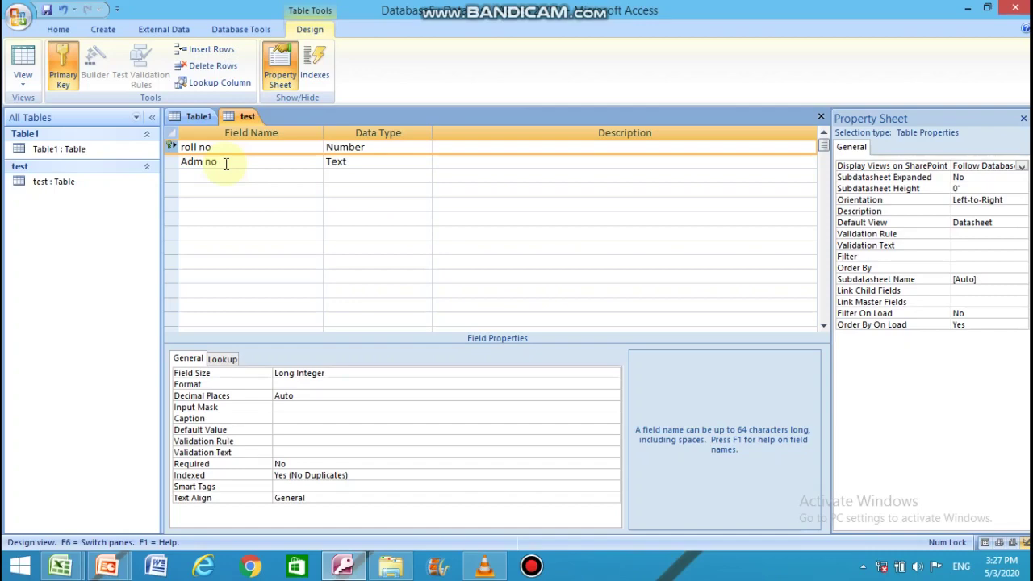
left_click(61, 90)
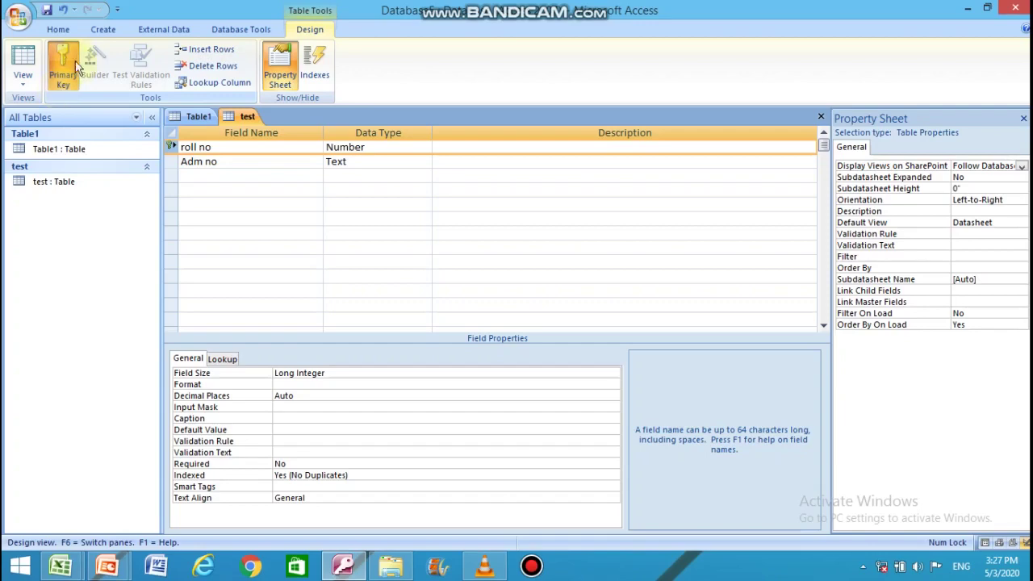
Step: Start a new record in the Students table, duplicating the sixth record's admission number and entering the student's first and last name
key("alt")
key("alt")
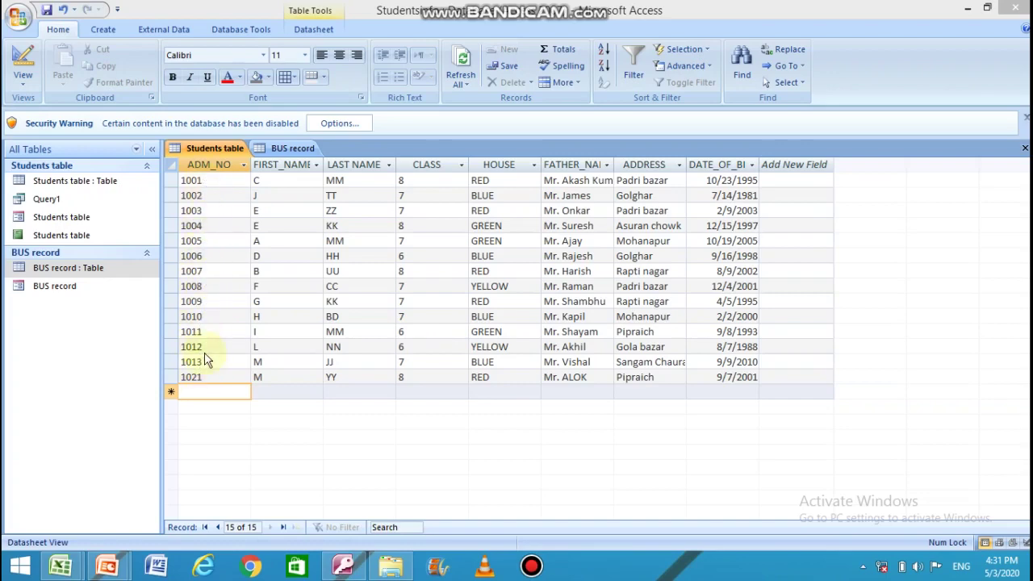
left_click(204, 390)
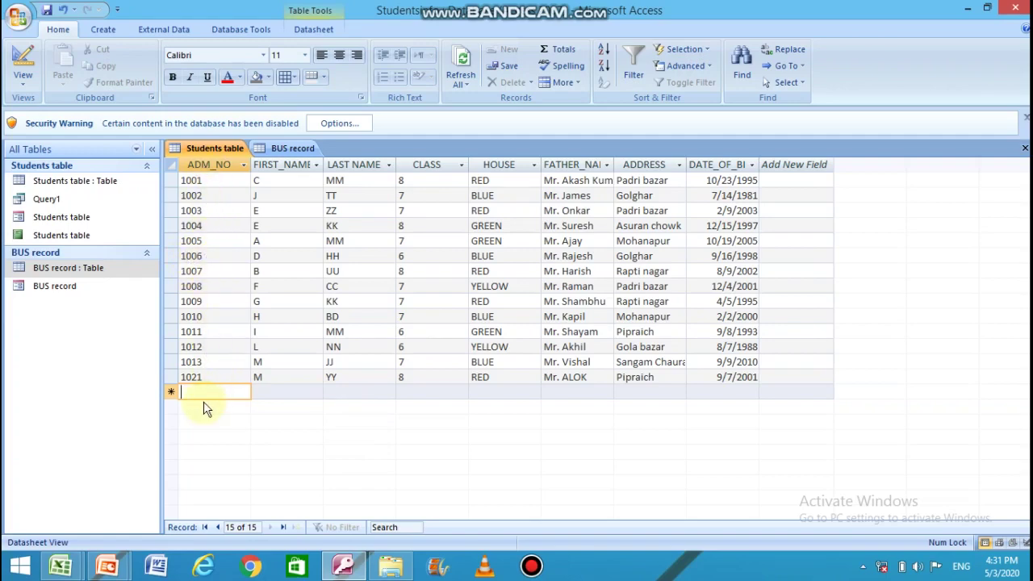
type("1006")
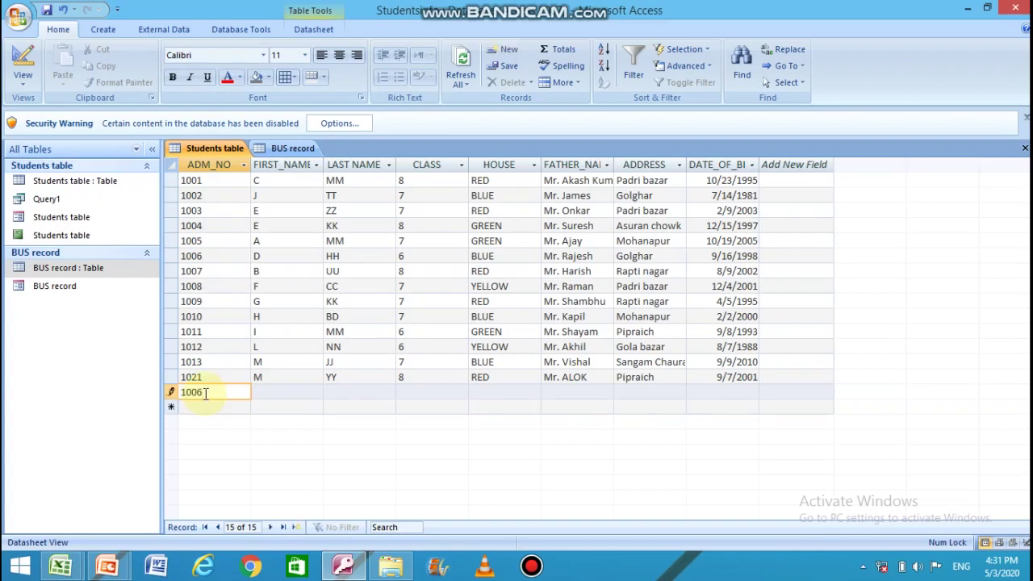
key("Tab")
type("F")
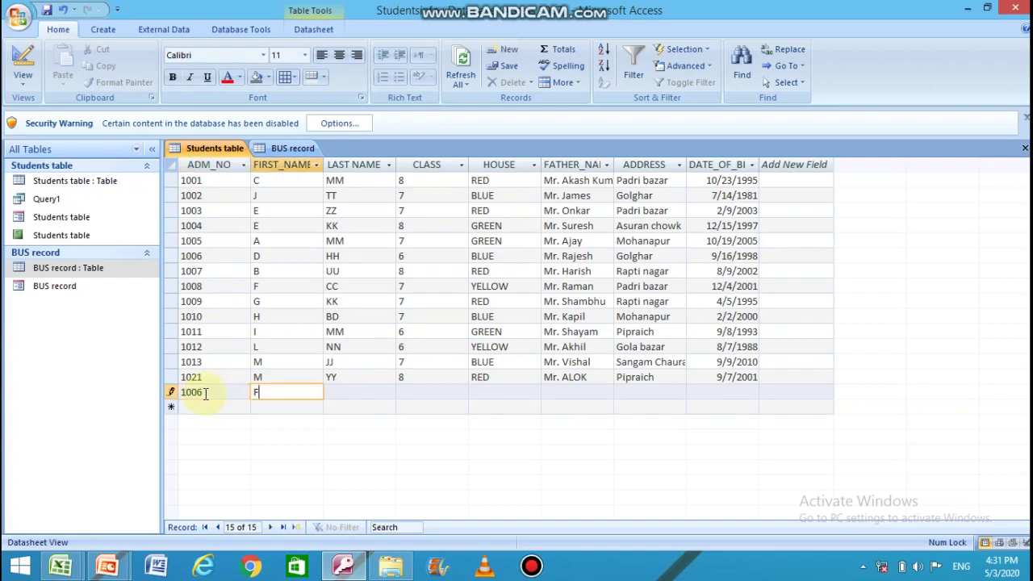
key("Tab")
type("HH")
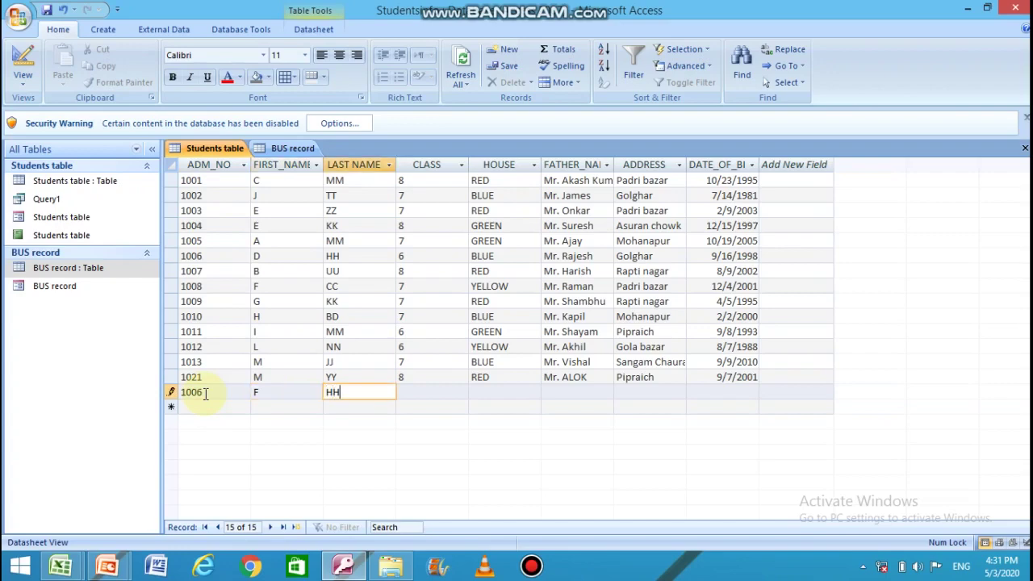
Step: Set the new student record's class to 8 and house to BLUE, and enter the father's name
key("Tab")
type("8")
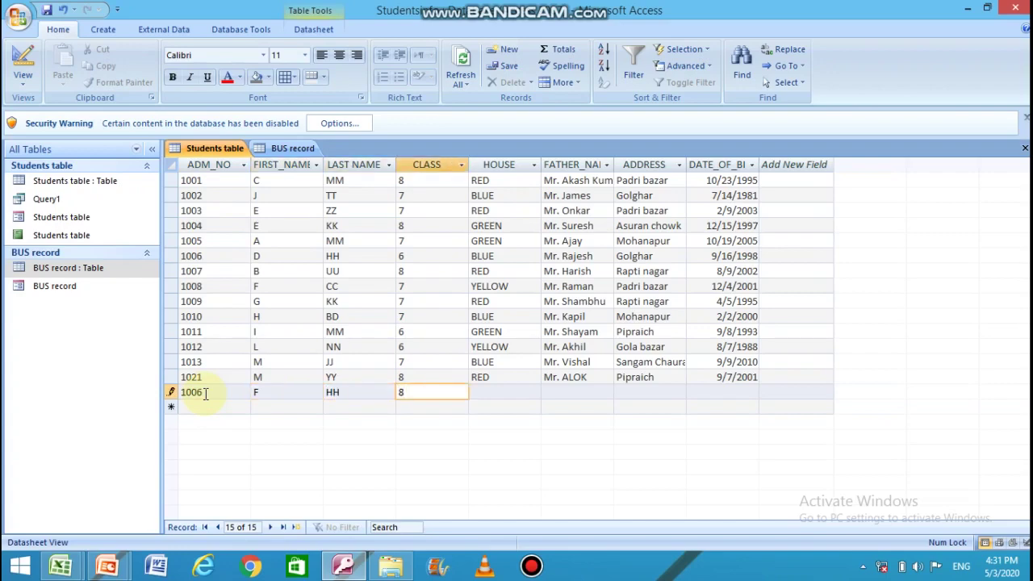
key("Tab")
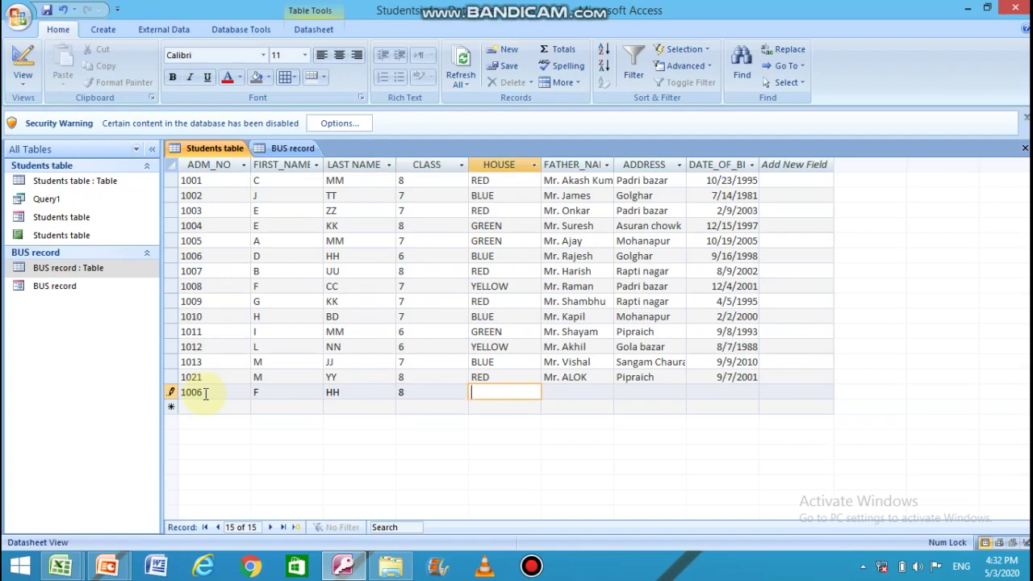
type("Blue")
key("Tab")
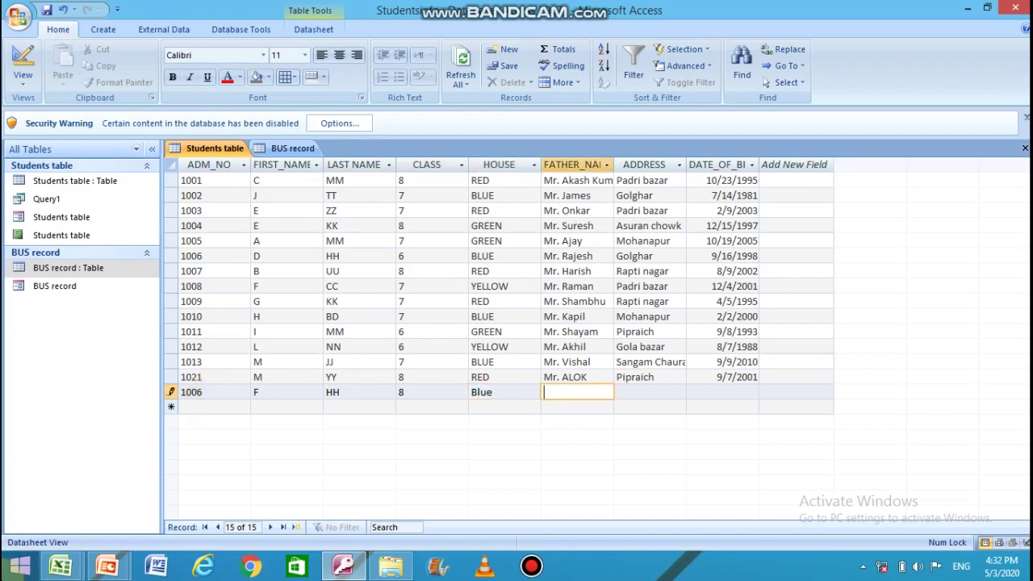
key("shift+Tab")
type("BL")
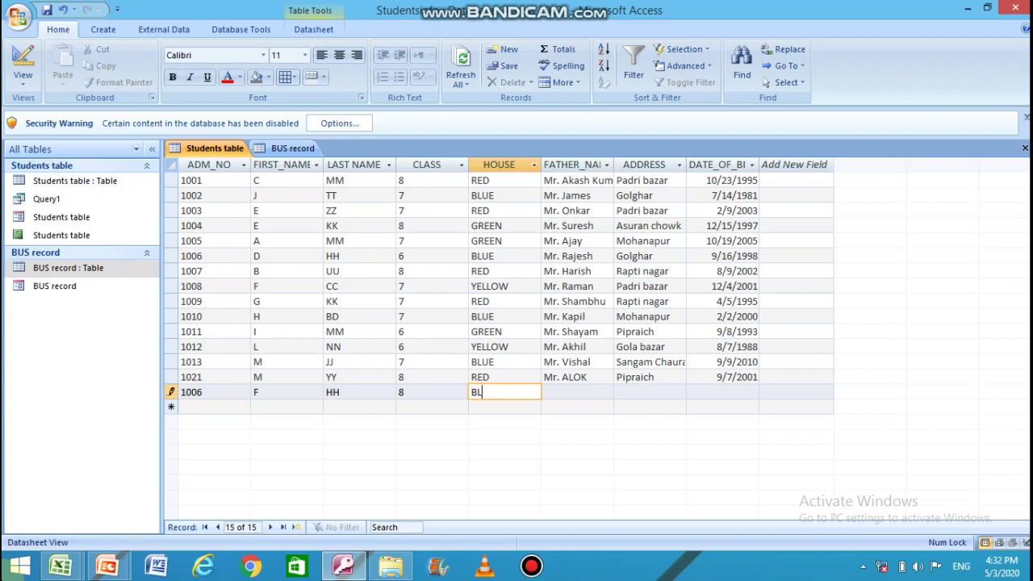
type("UE")
key("Tab")
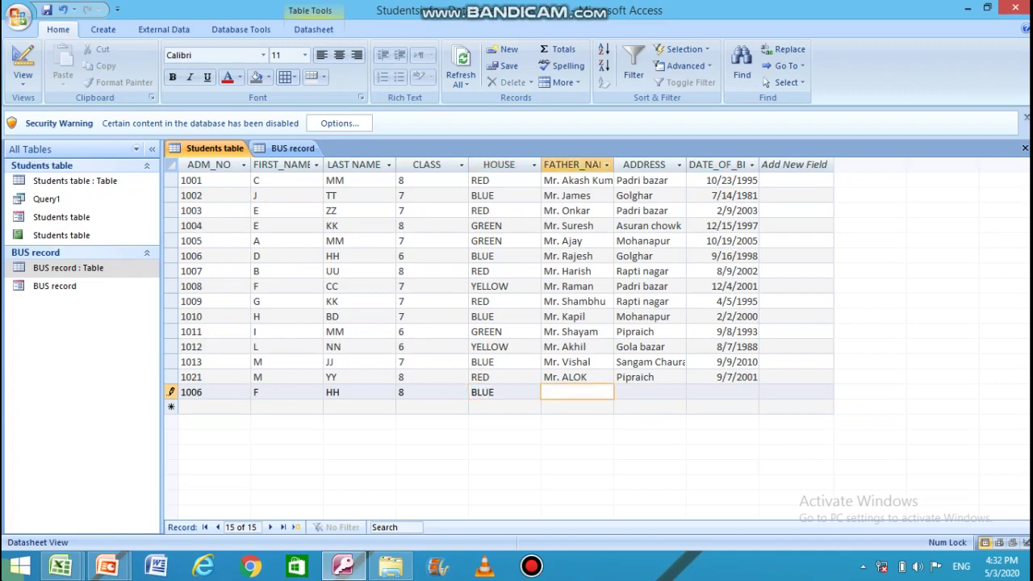
type("Mr. Vijay")
key("Tab")
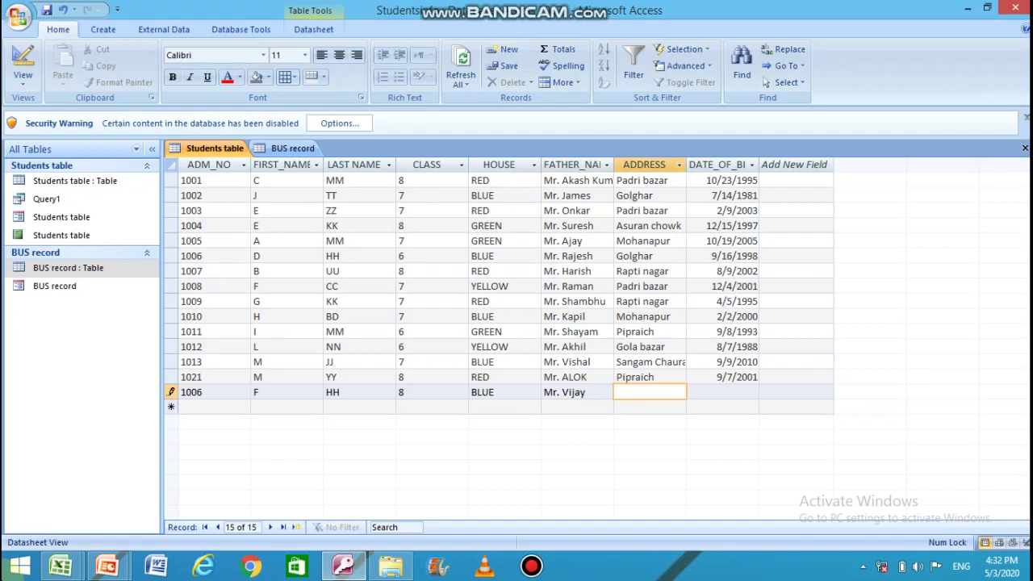
Step: Enter the new student's address and date of birth, and try to save the record with the duplicate admission number
type("Rapti nagar")
key("Tab")
type("09")
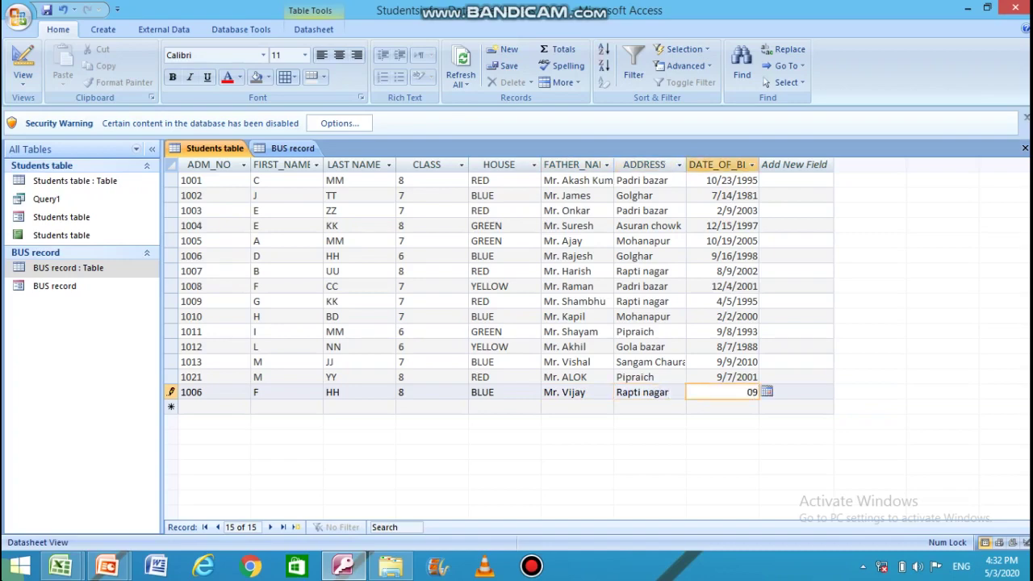
type("/06/1998")
key("Return")
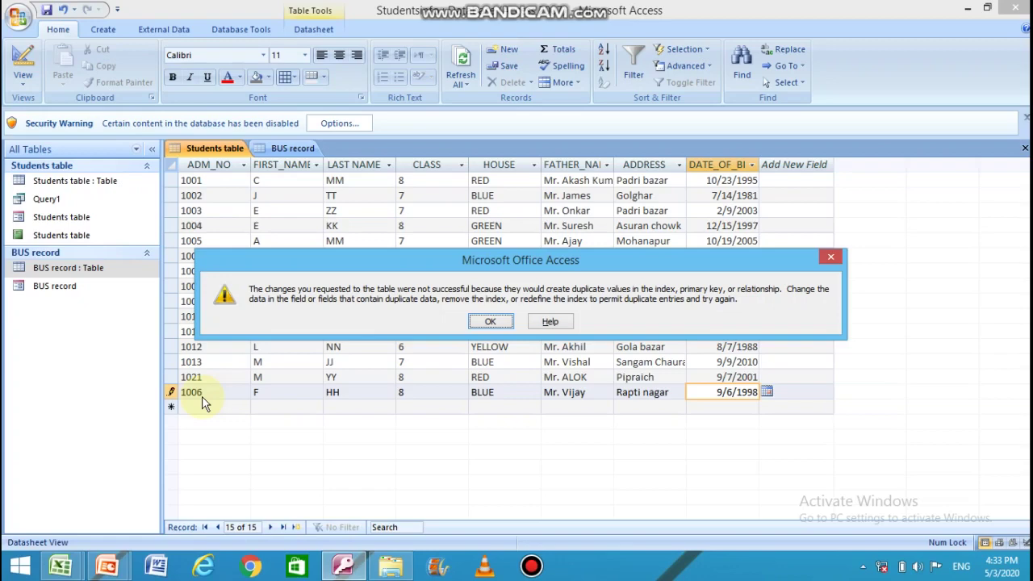
left_click(489, 321)
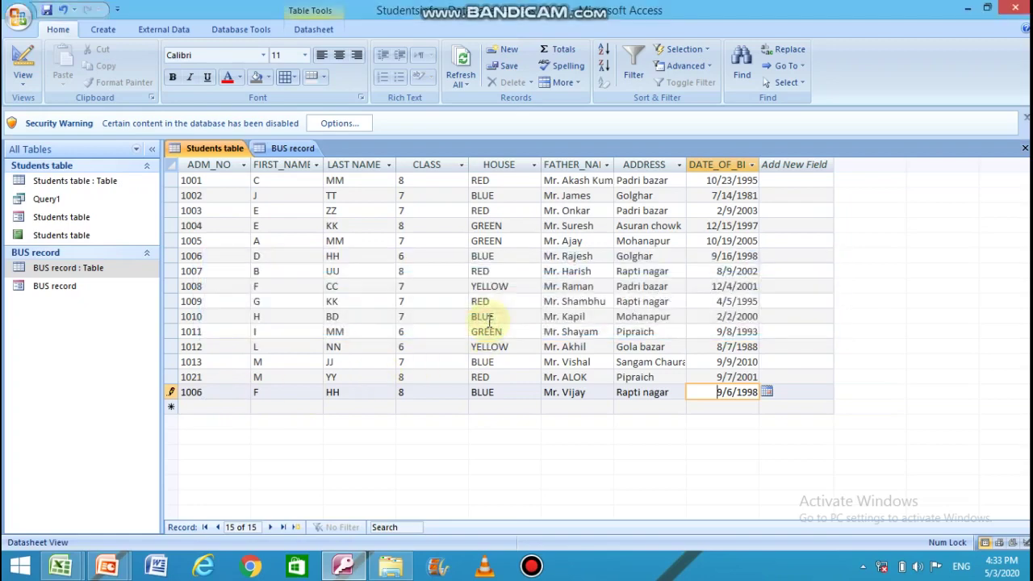
Step: Replace the new student's duplicate admission number with a unique one and save the record
left_click(206, 392)
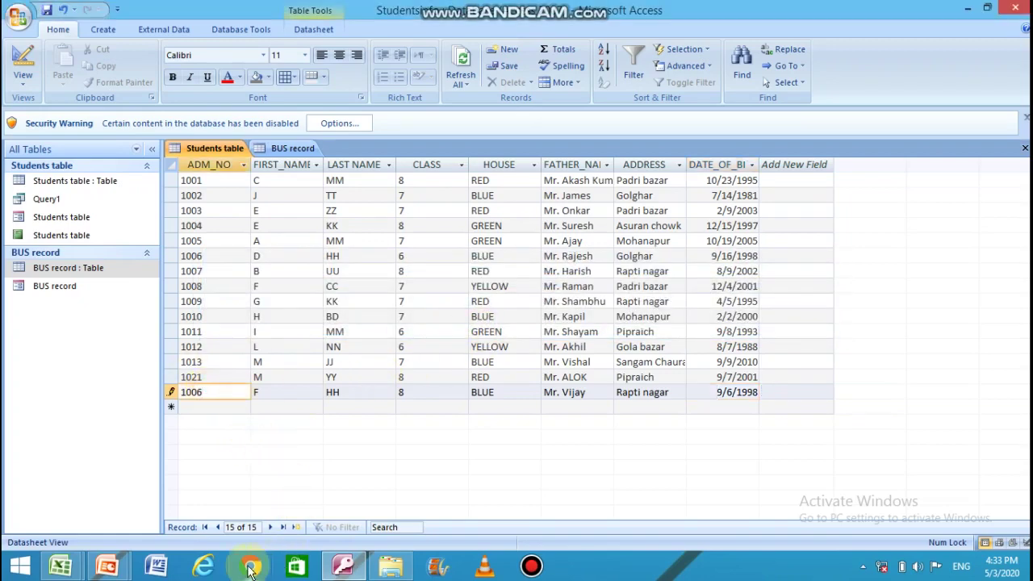
key("BackSpace")
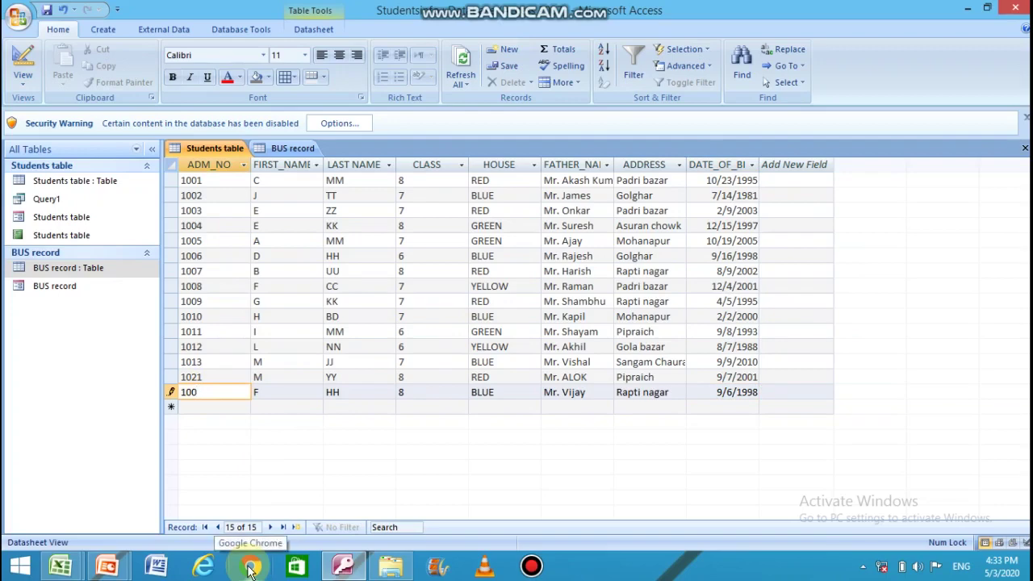
key("BackSpace")
type("26")
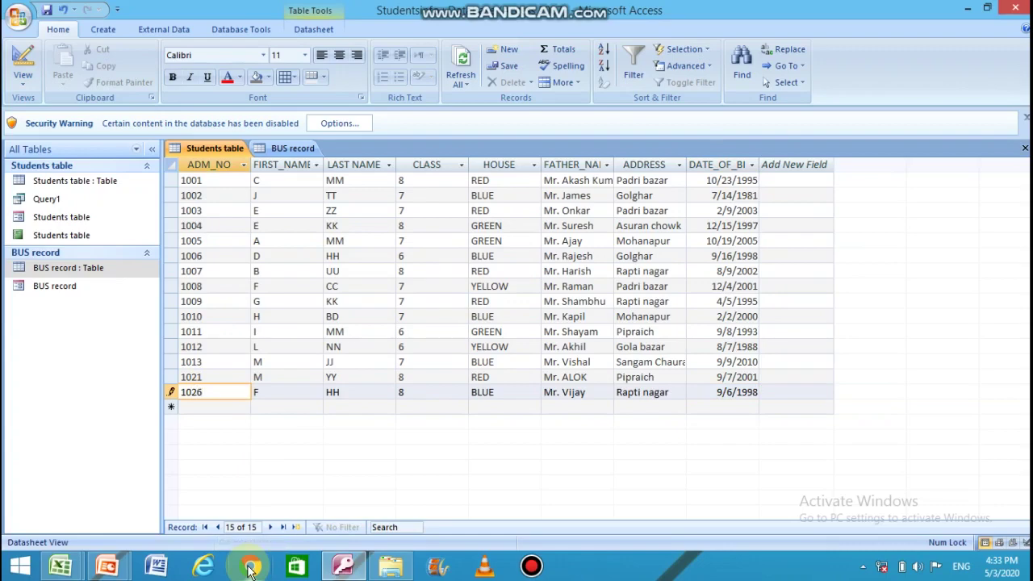
key("Tab")
key("Tab")
key("Tab")
key("Tab")
key("Tab")
key("Tab")
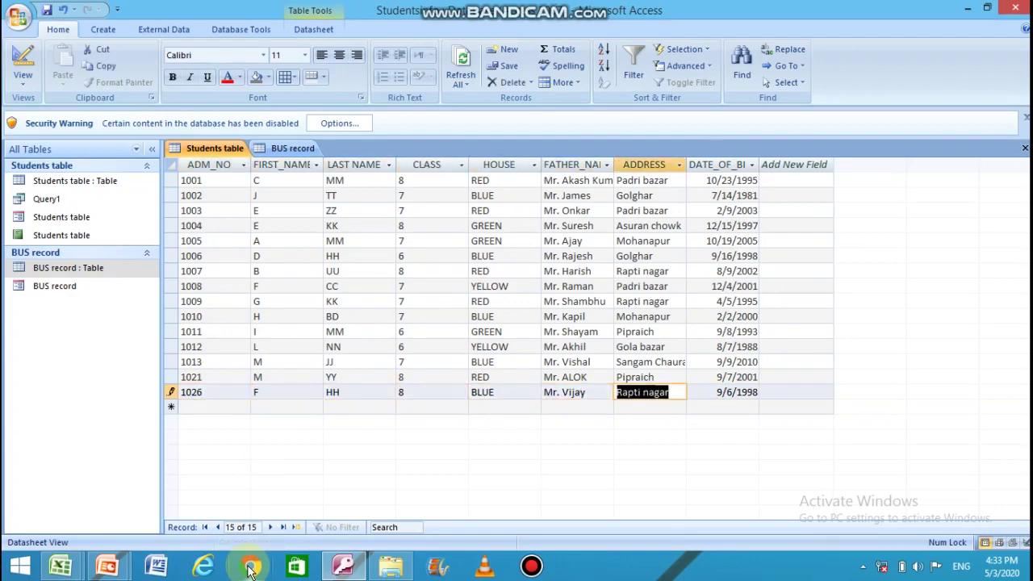
key("Tab")
key("Tab")
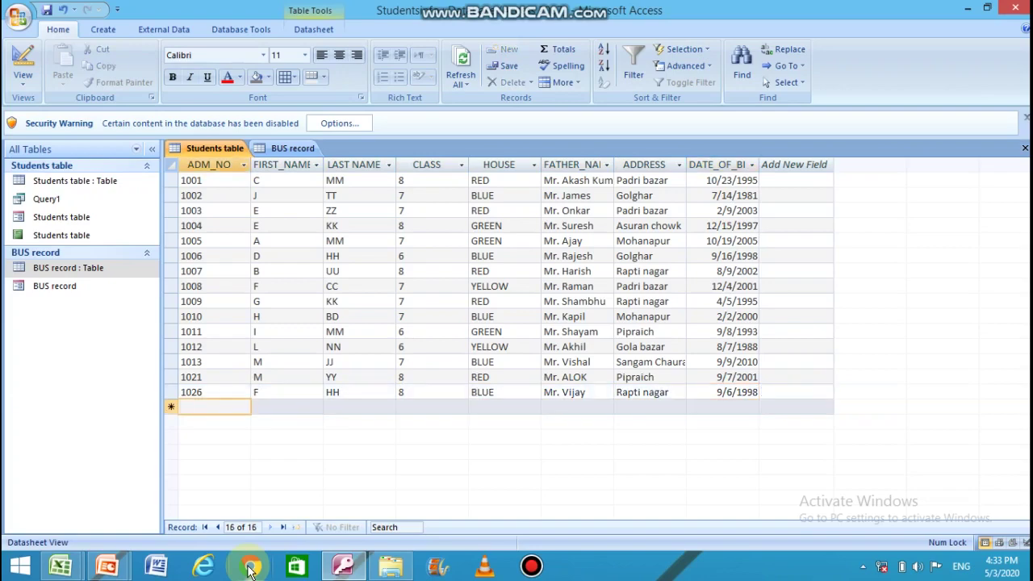
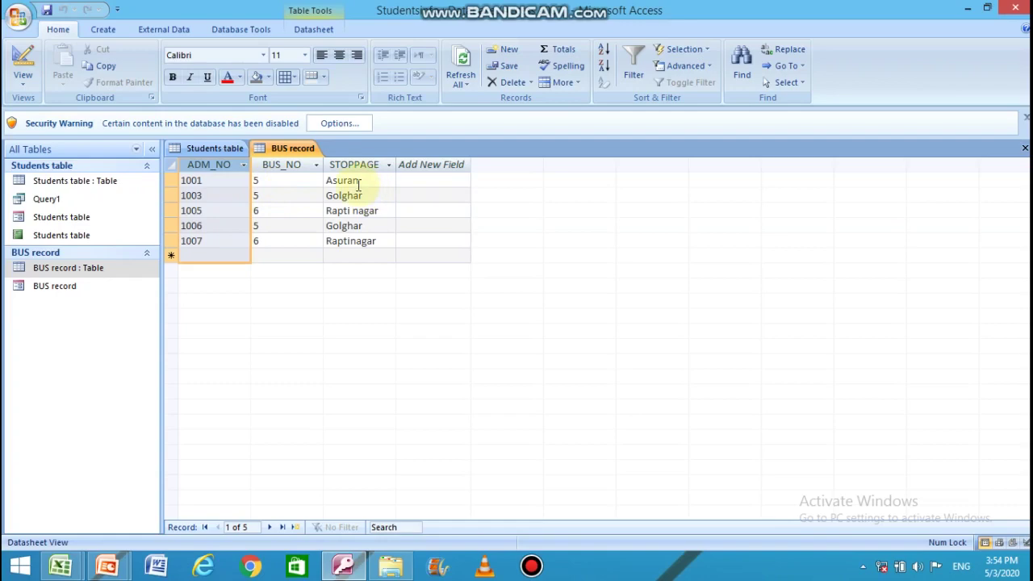
Step: Compare the Students table with the BUS record table, examining the ADM_NO field they share
left_click(207, 148)
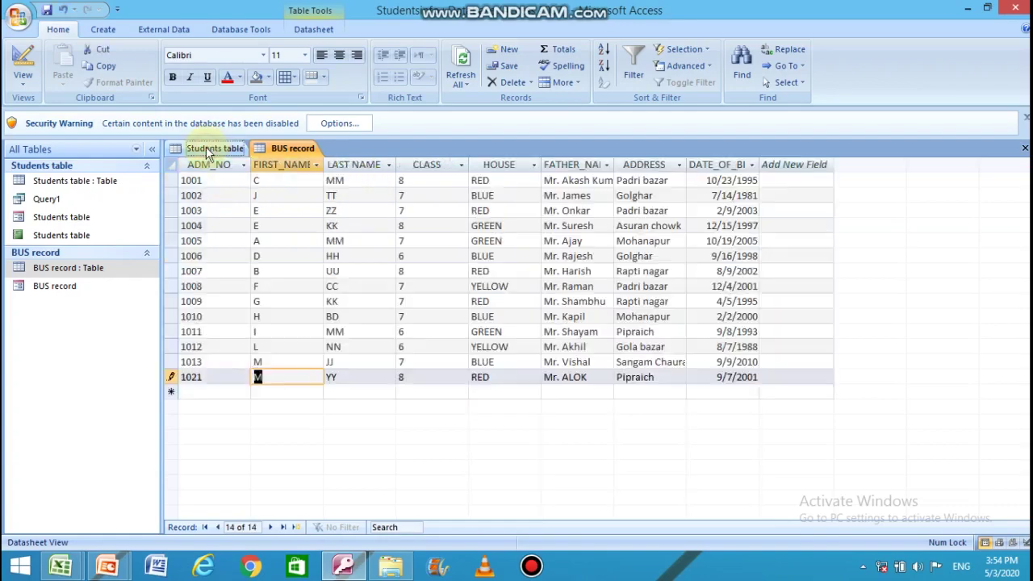
left_click(287, 150)
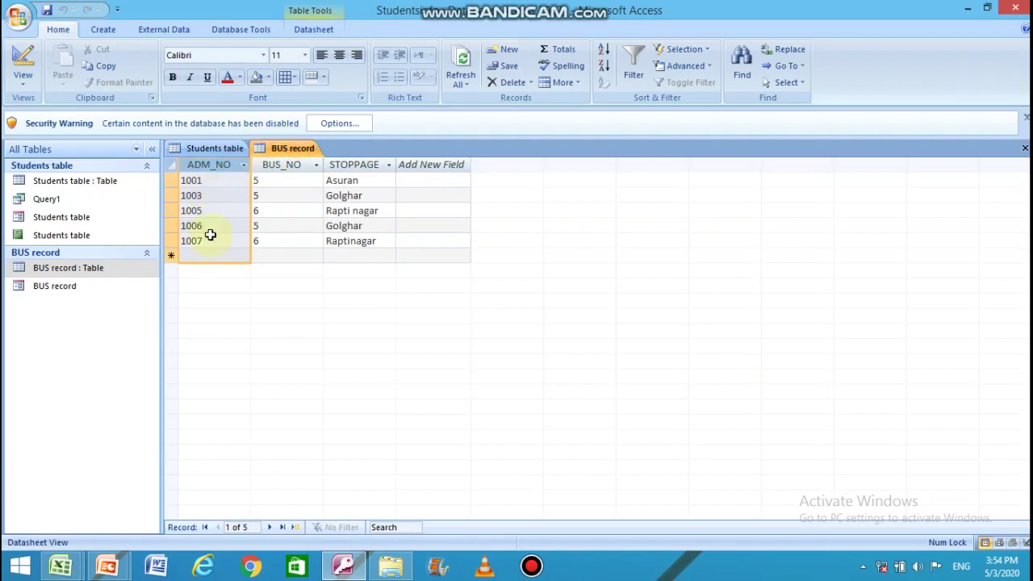
left_click(216, 152)
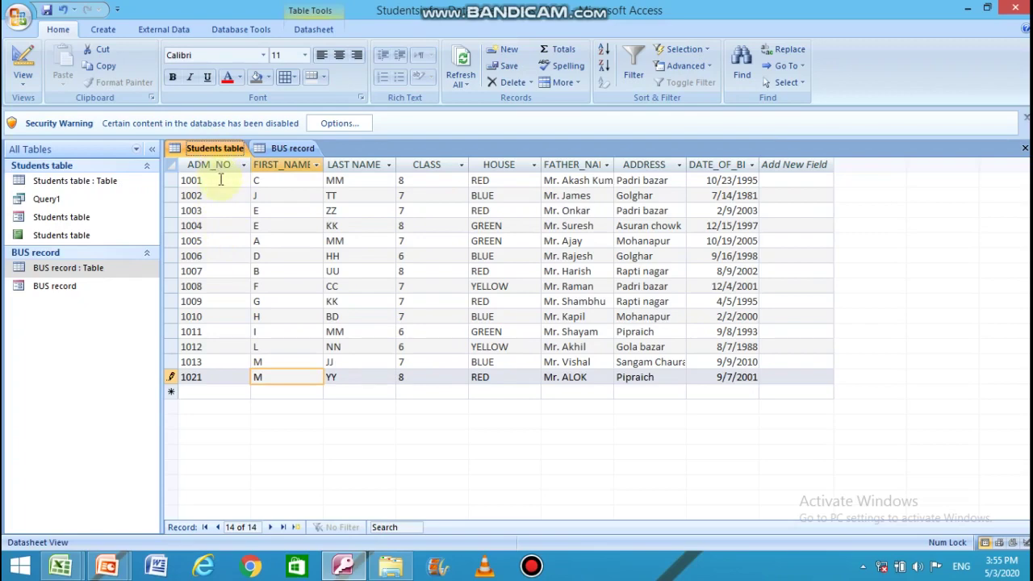
left_click(279, 152)
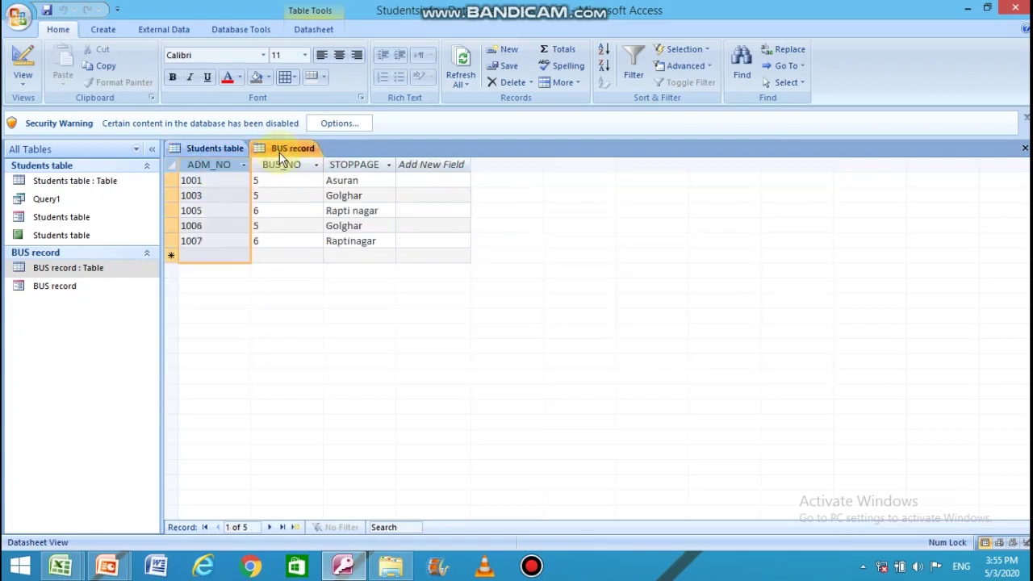
left_click(195, 166)
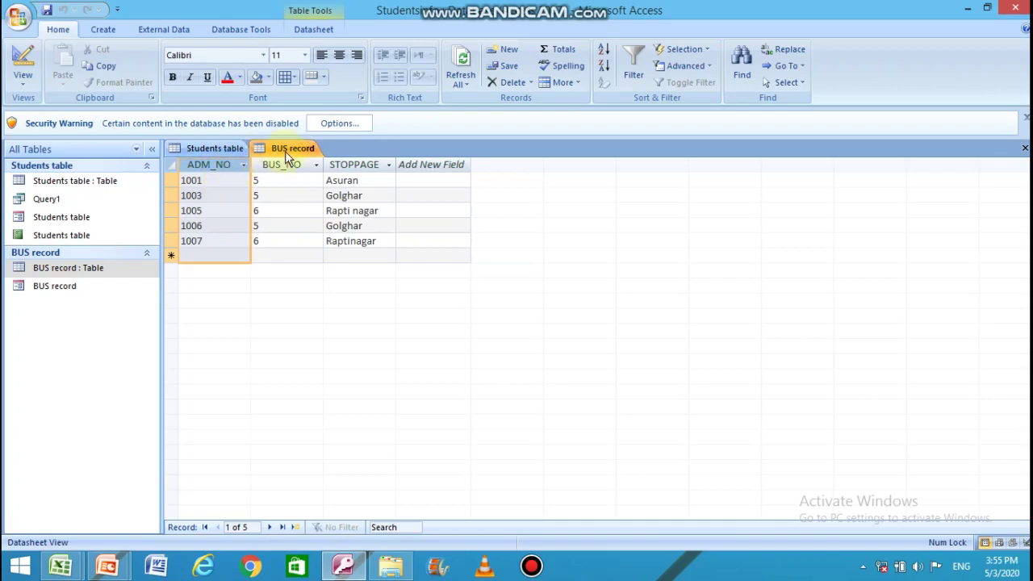
left_click(215, 148)
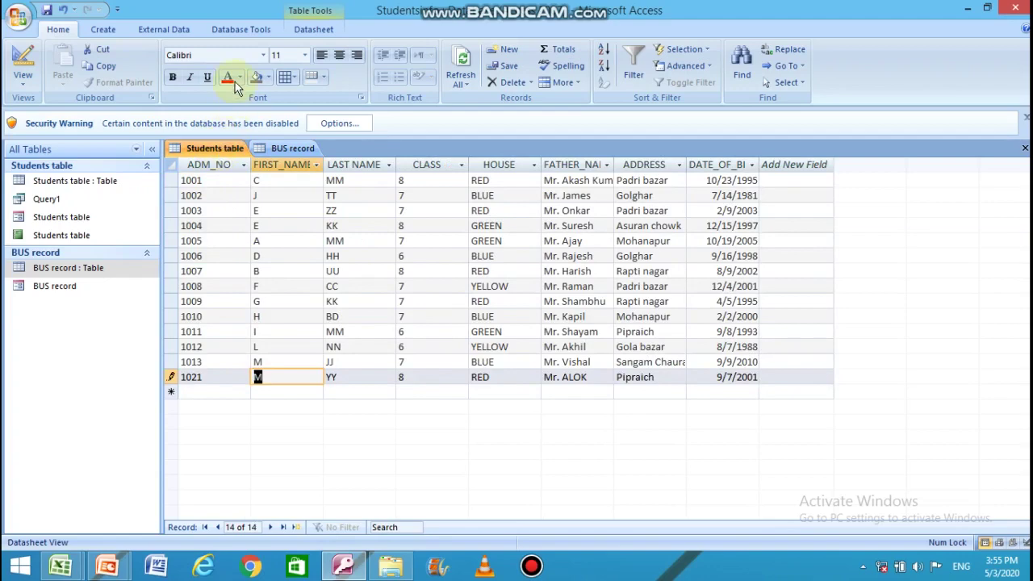
Step: Open the Relationships window and add the Students table and the BUS record table to the layout
left_click(237, 30)
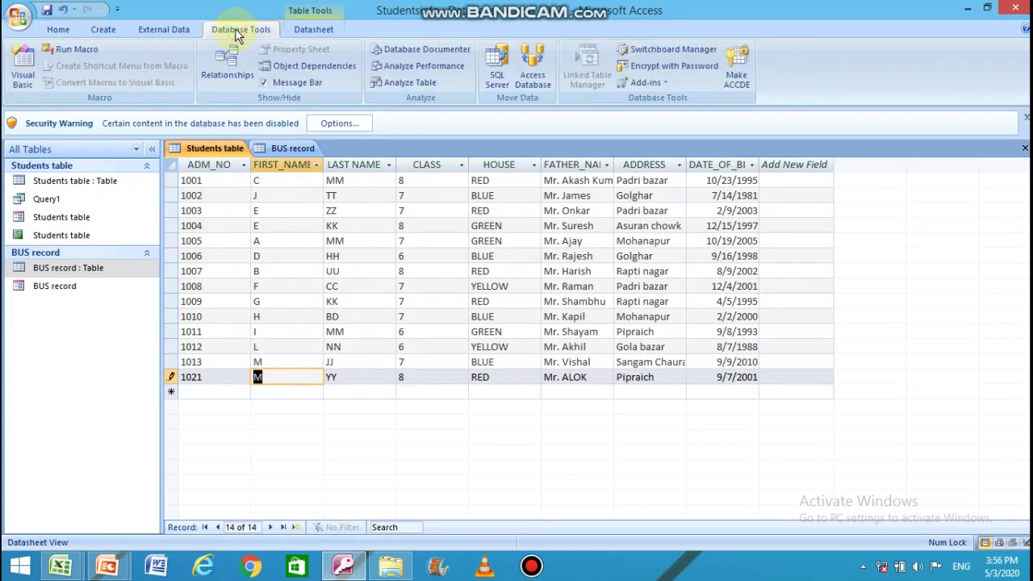
left_click(234, 87)
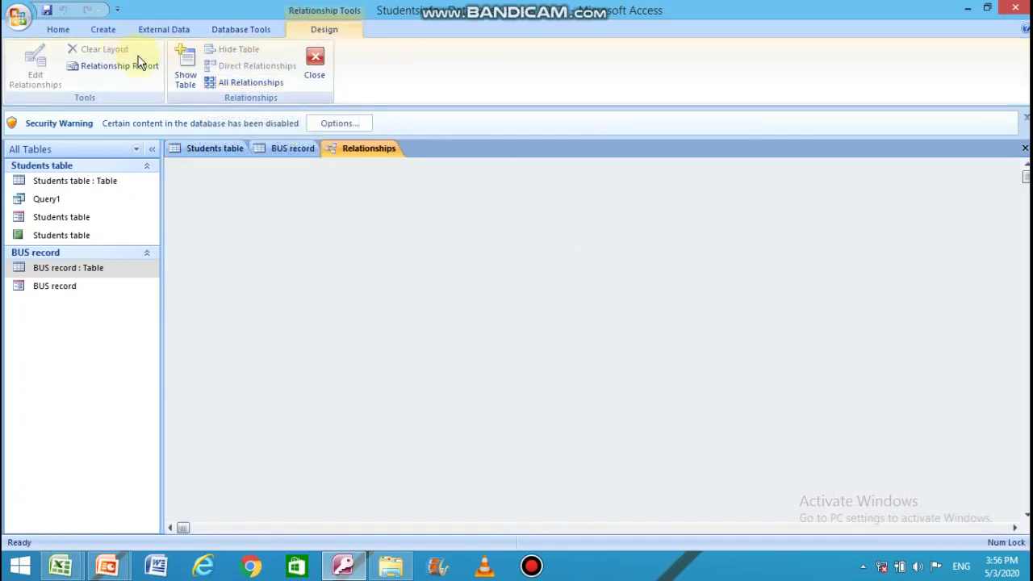
left_click(181, 81)
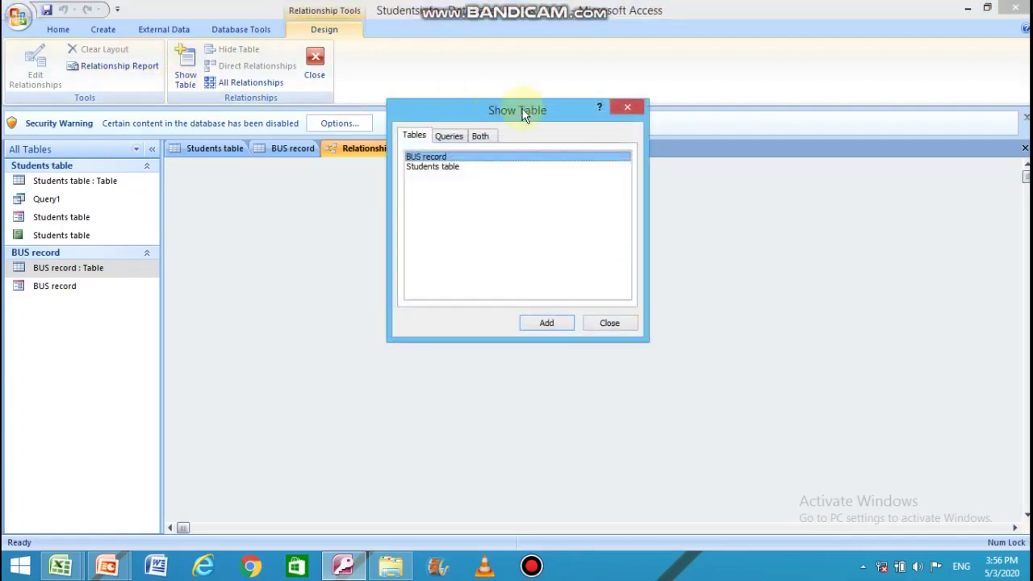
left_click_drag(571, 134, 670, 167)
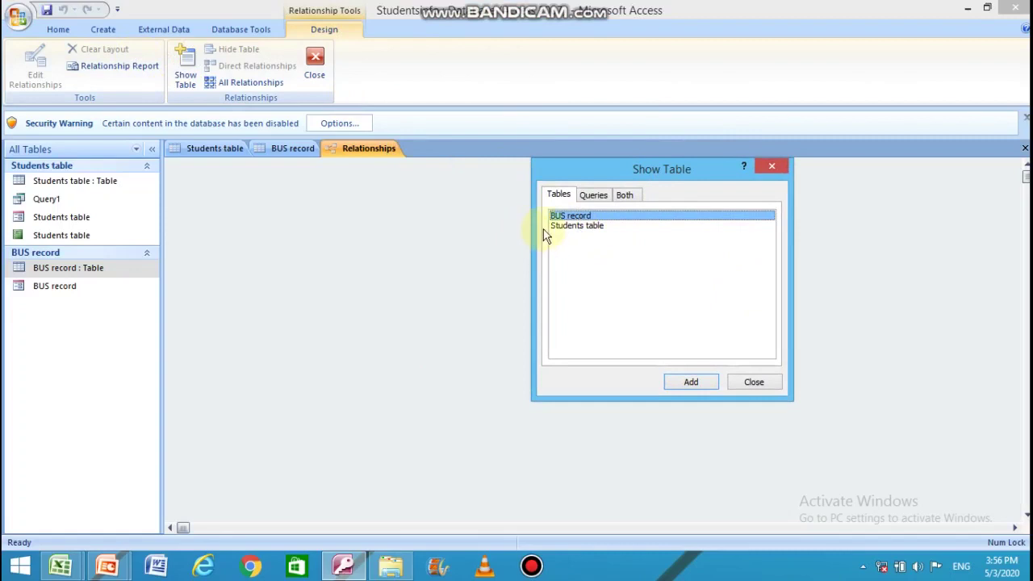
left_click(572, 229)
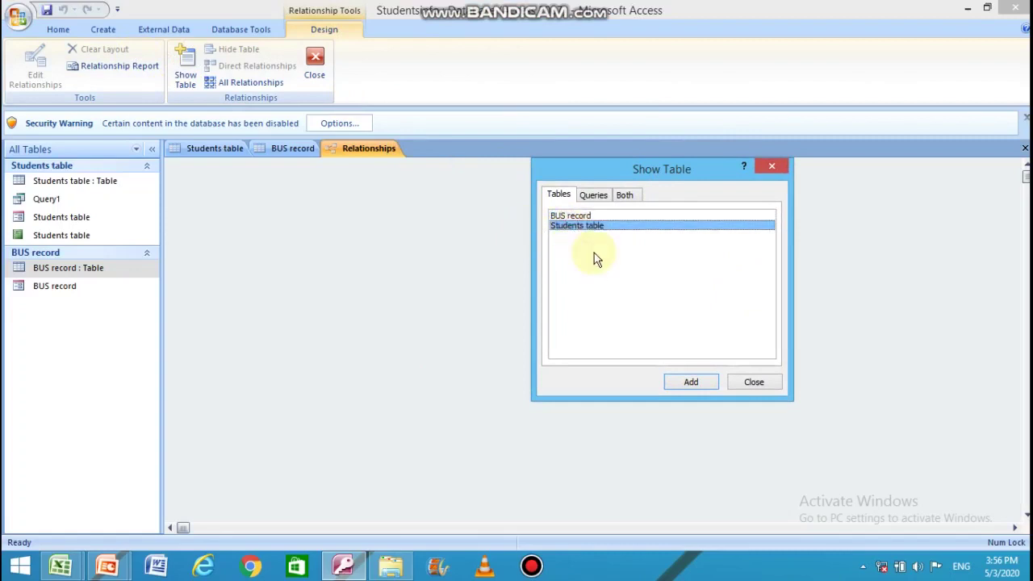
left_click(691, 384)
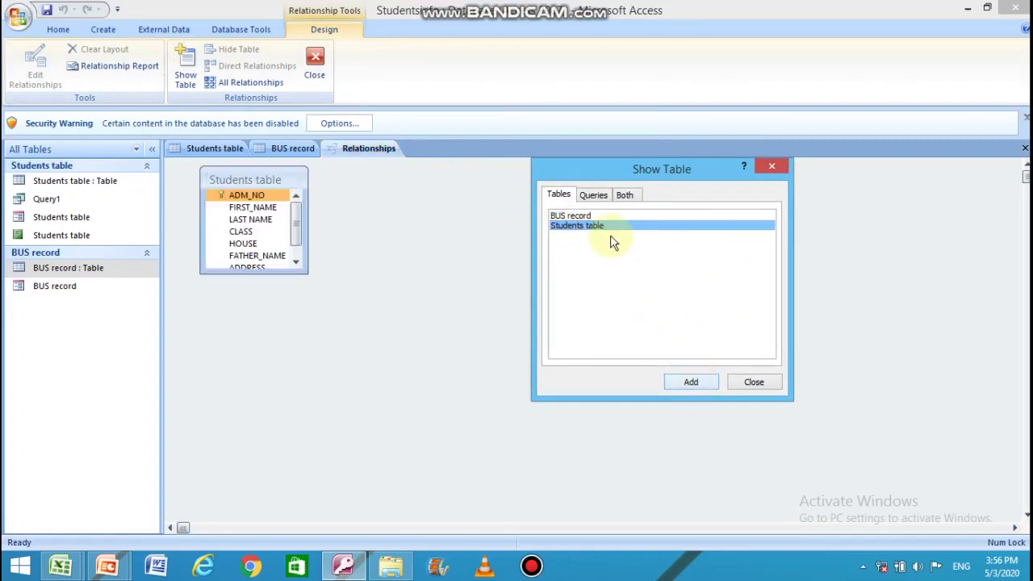
left_click(556, 218)
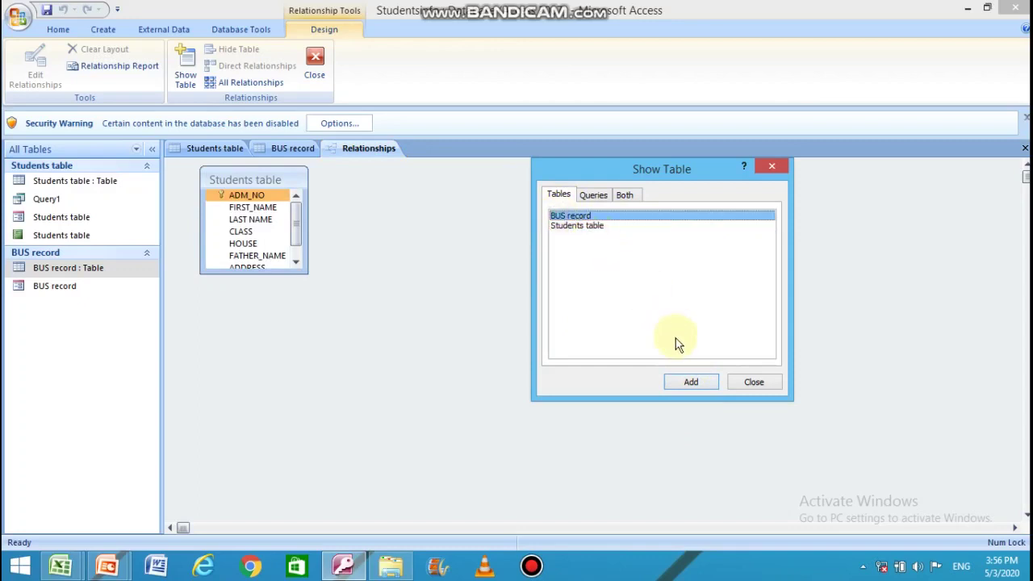
left_click(681, 386)
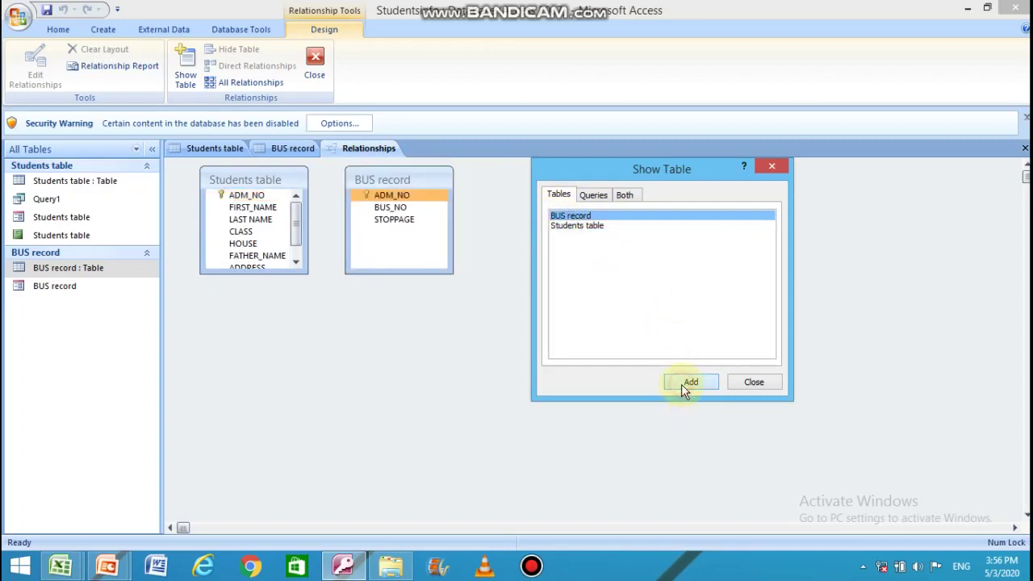
left_click(742, 383)
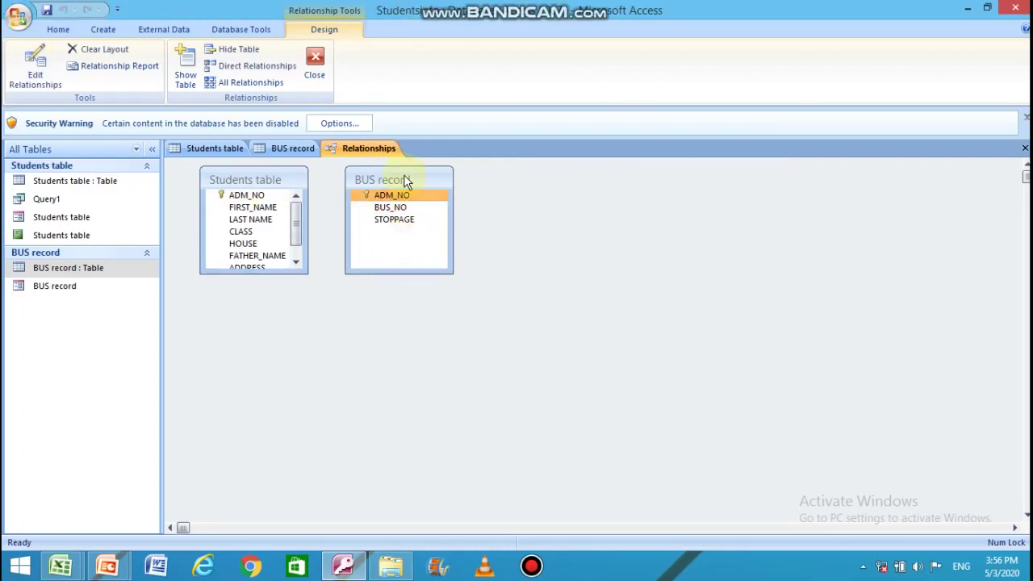
Step: Space the Students table and BUS record boxes apart in the relationships layout and enlarge both
left_click_drag(404, 176, 668, 219)
left_click_drag(265, 179, 366, 223)
left_click_drag(406, 317, 429, 405)
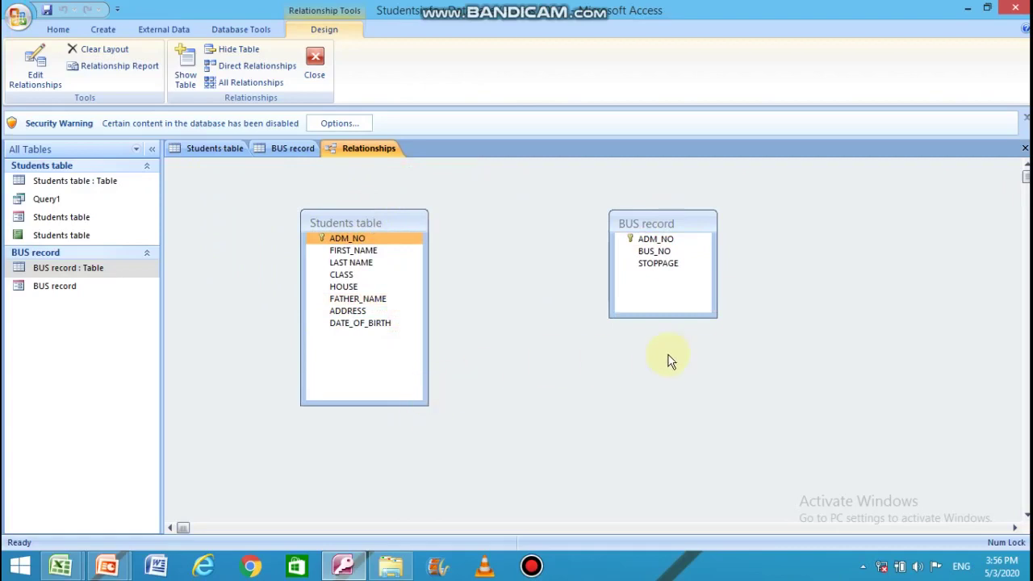
left_click_drag(715, 316, 725, 405)
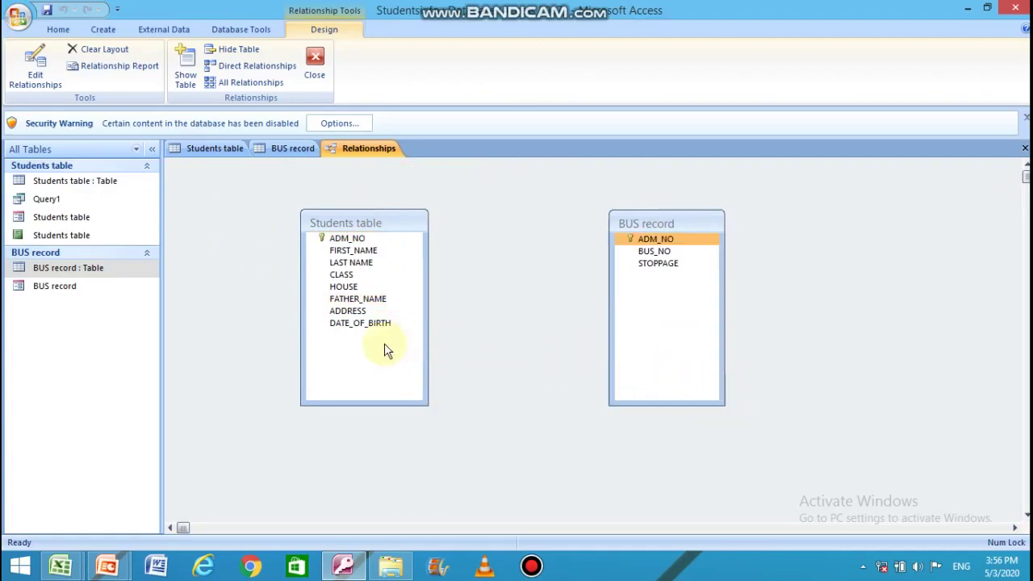
Step: Create a relationship from ADM_NO in the Students table to ADM_NO in BUS record, and move the BUS record box lower and closer
left_click(367, 251)
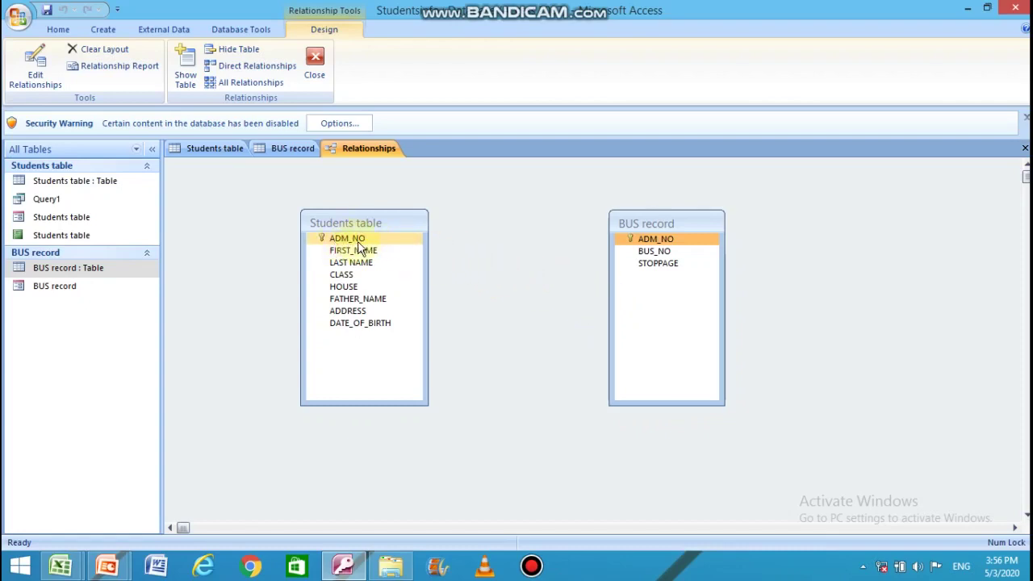
left_click(350, 244)
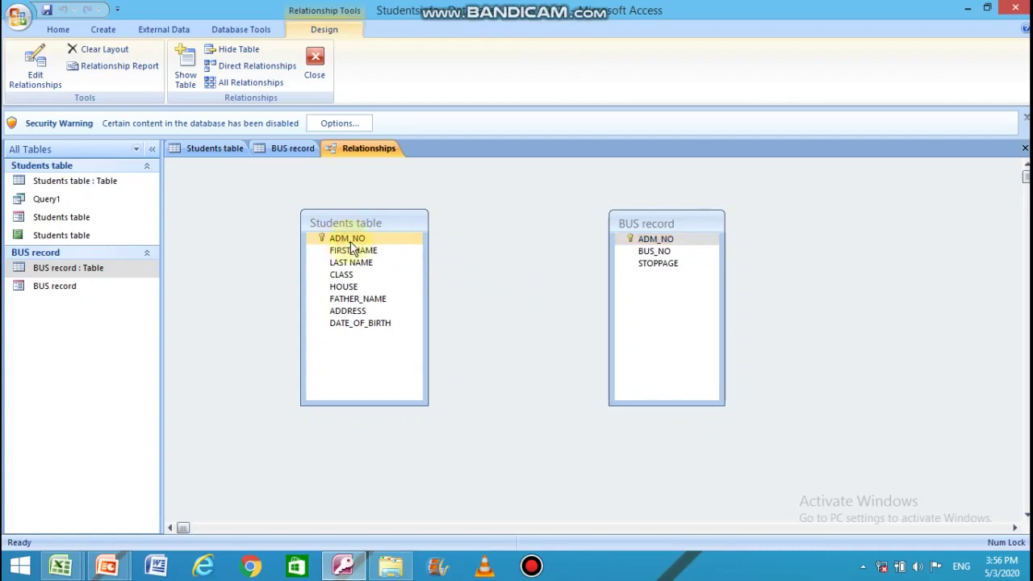
left_click_drag(351, 243, 657, 245)
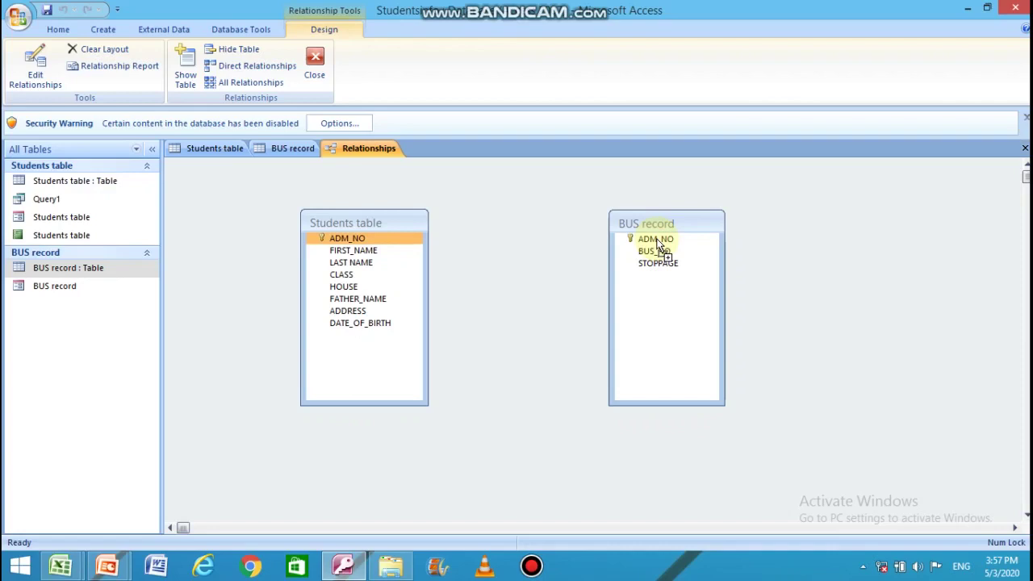
mouse_move(658, 245)
left_mouse_down()
mouse_move(583, 235)
mouse_move(353, 242)
mouse_move(592, 264)
mouse_move(636, 282)
mouse_move(666, 261)
mouse_move(657, 245)
left_mouse_up()
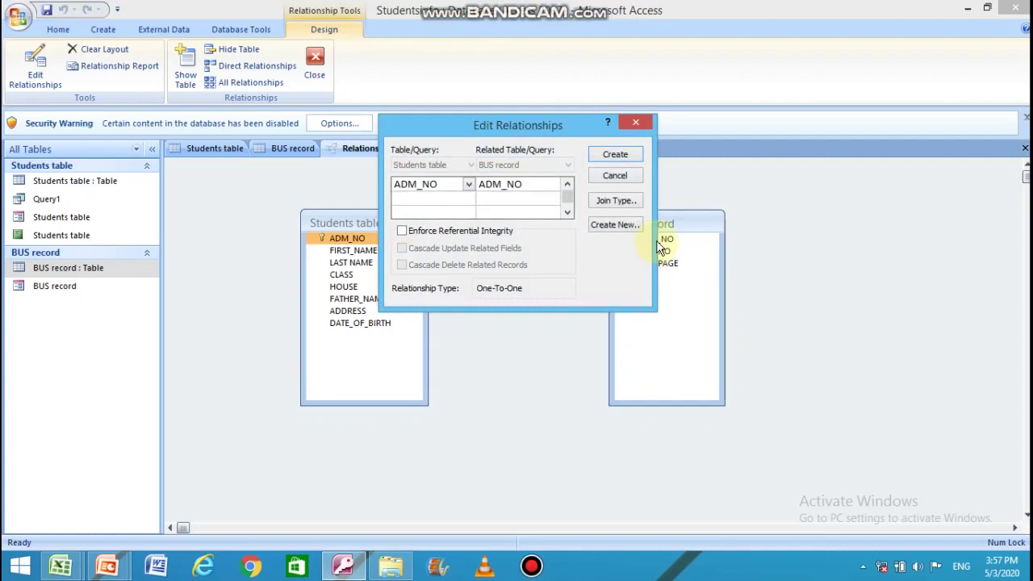
left_click(623, 156)
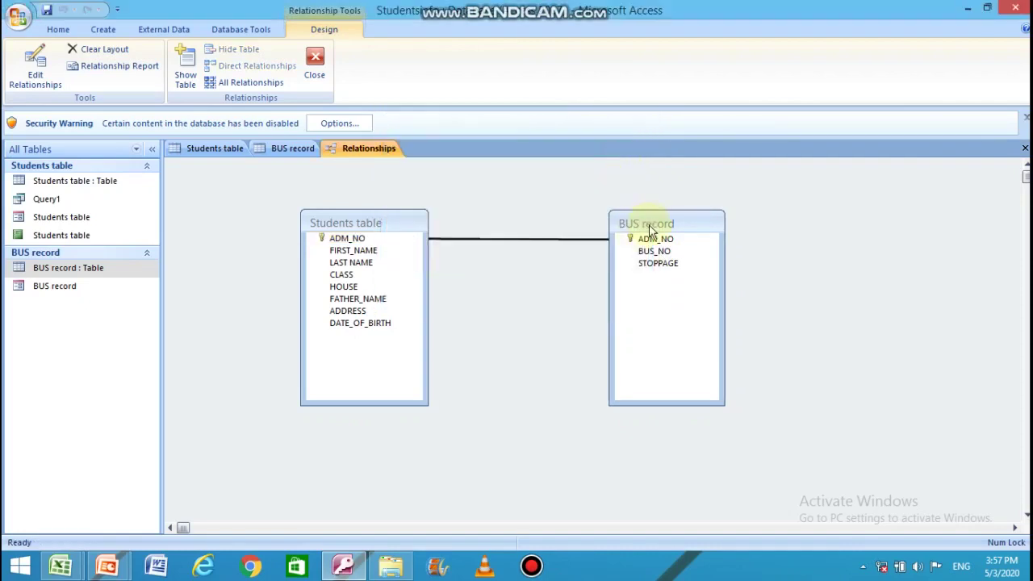
left_click_drag(650, 230, 513, 284)
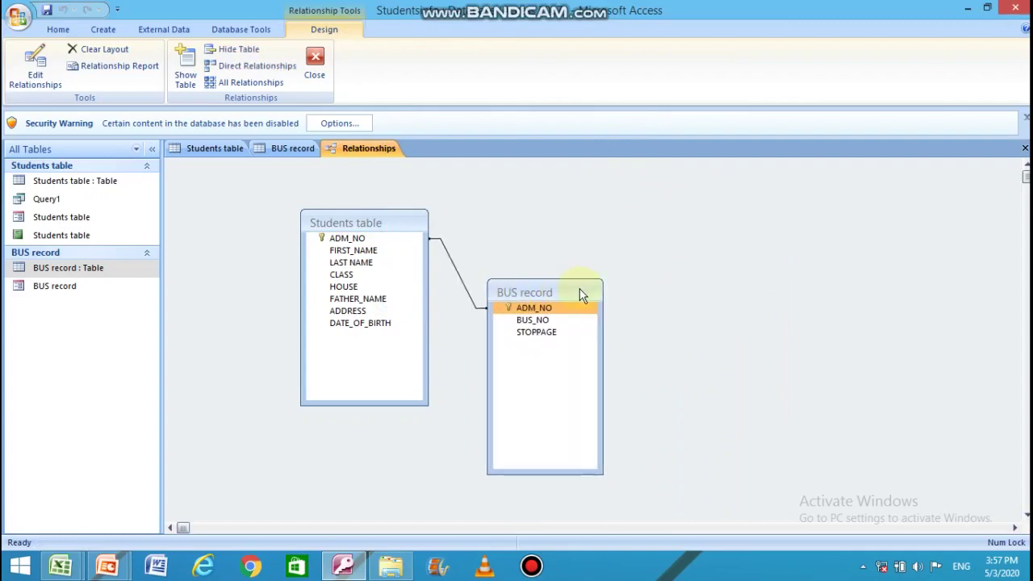
left_click_drag(579, 292, 610, 280)
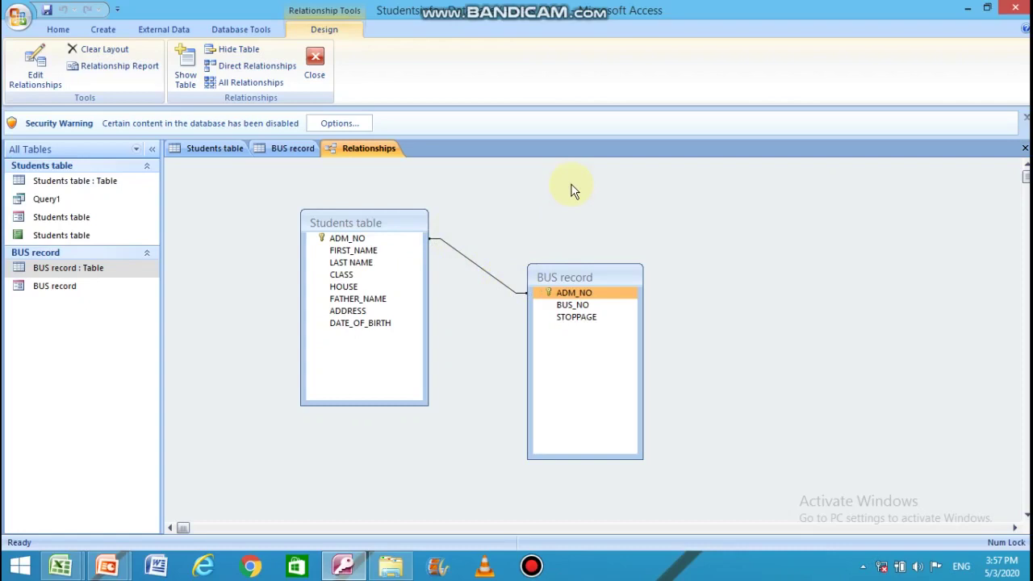
Step: Delete the relationship linking ADM_NO in the Students table to ADM_NO in BUS record
right_click(465, 256)
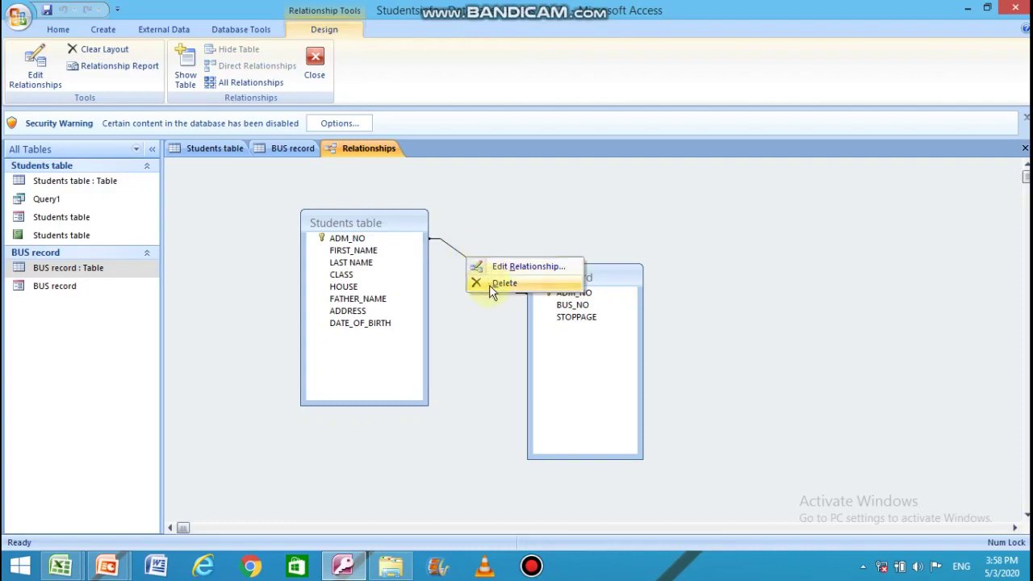
left_click(489, 285)
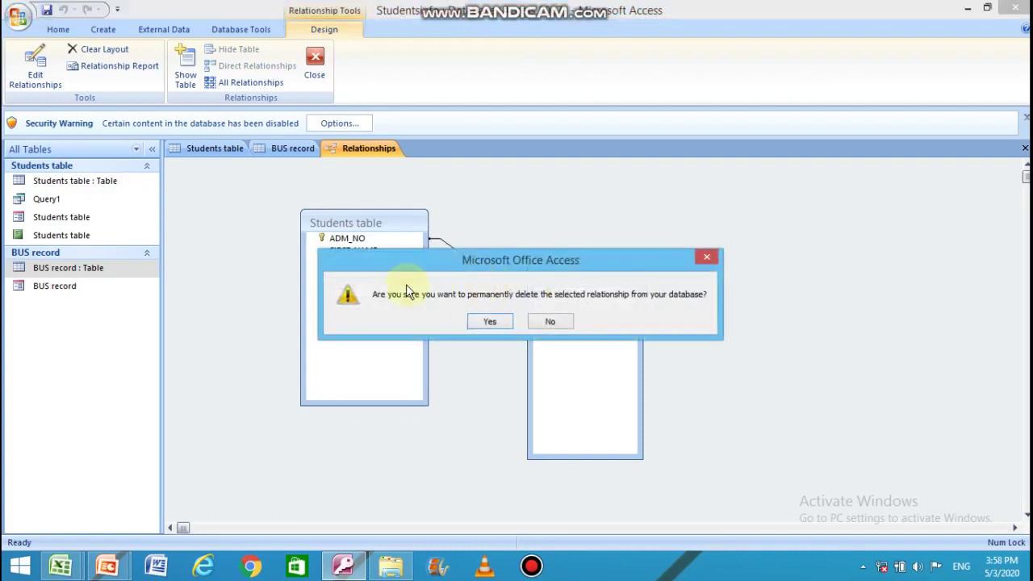
left_click(494, 321)
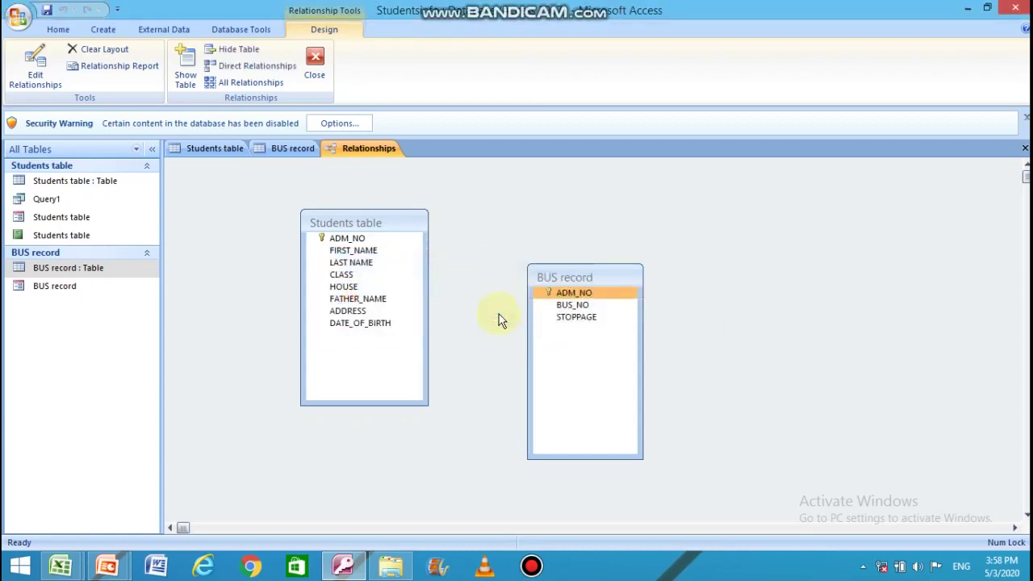
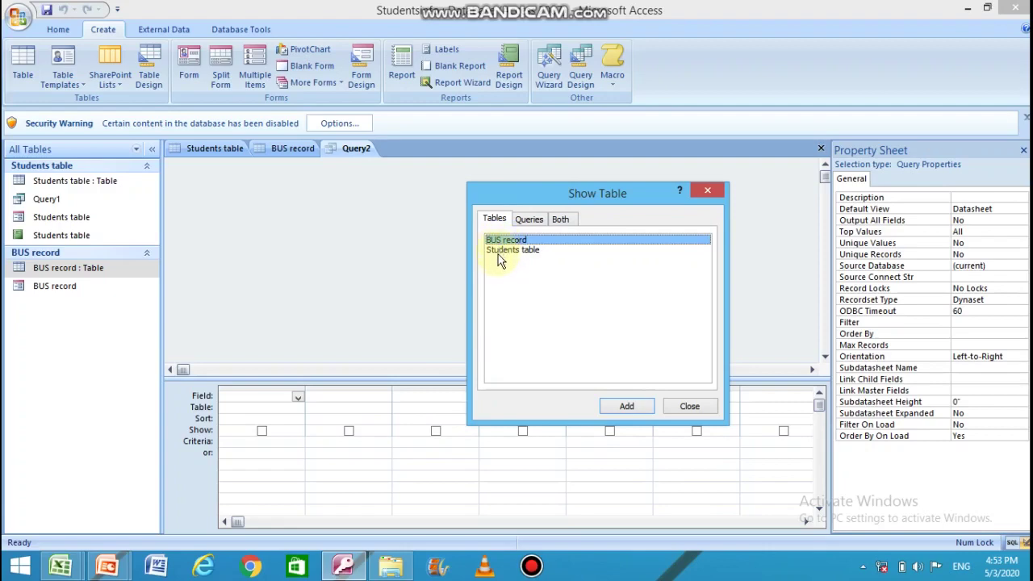
Step: Add the Students table to the new query and enlarge its box so the whole field list fits
left_click(496, 253)
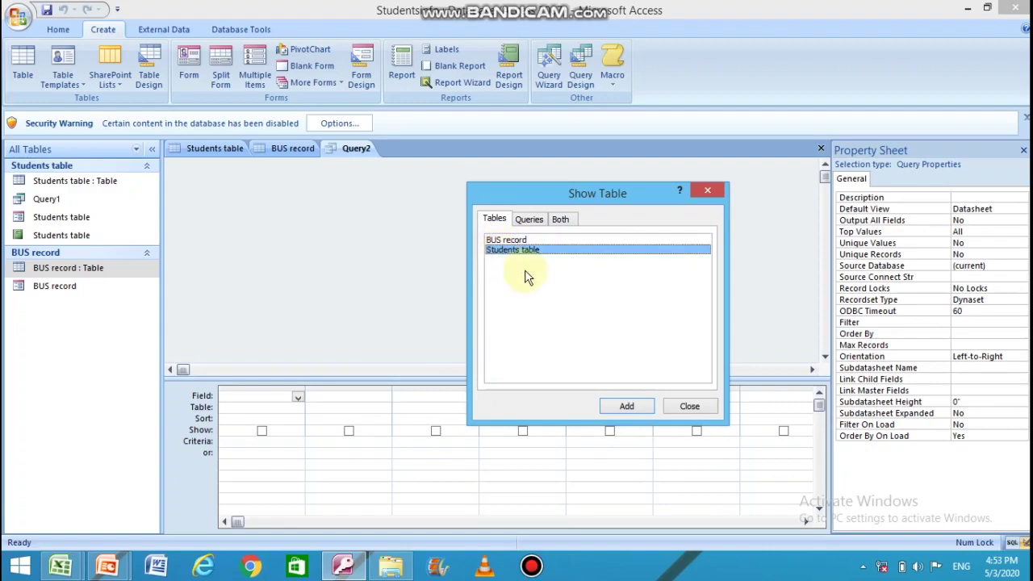
left_click(629, 406)
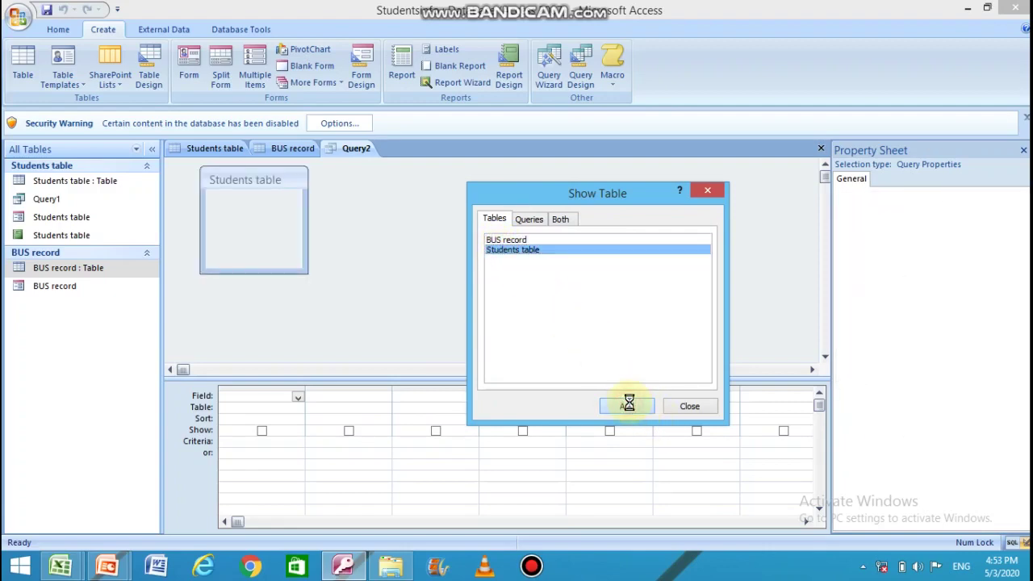
left_click(686, 406)
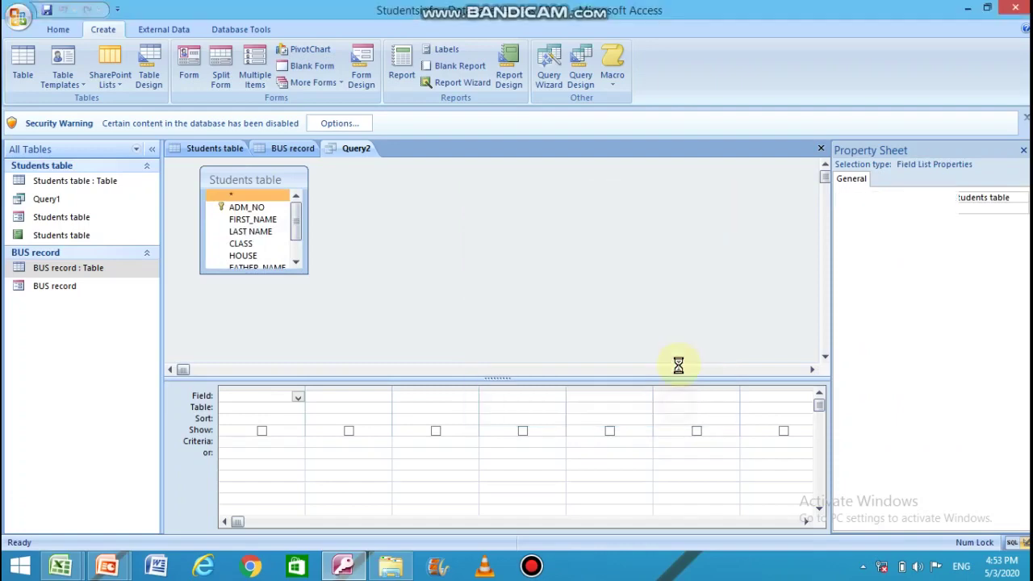
left_click_drag(304, 272, 384, 333)
Step: Look through the fields offered by the Students table in the query design
key("Down")
key("Down")
key("Down")
key("Down")
key("Down")
key("Down")
key("Down")
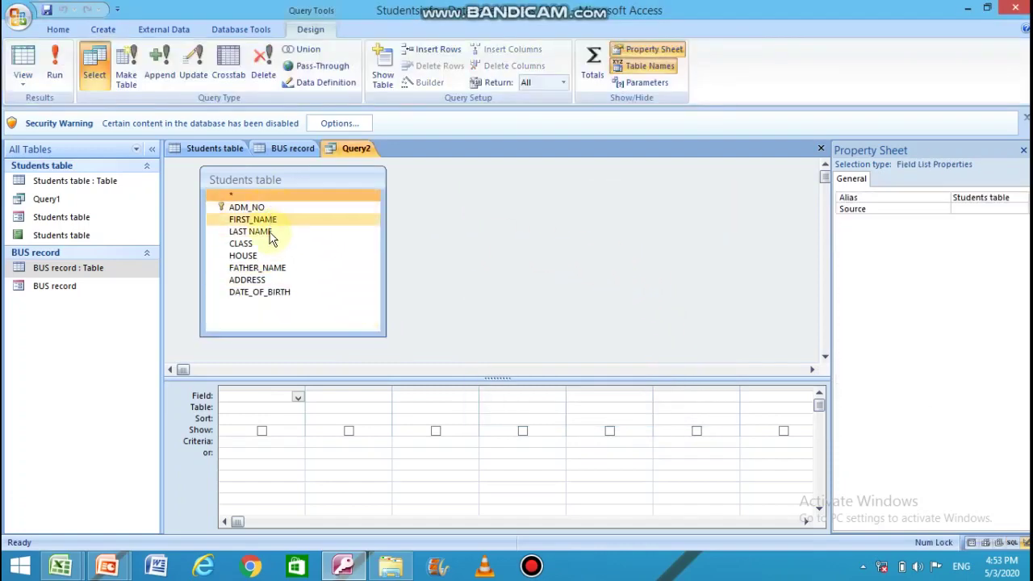
key("Up")
key("Up")
key("Up")
key("Up")
key("Up")
key("Up")
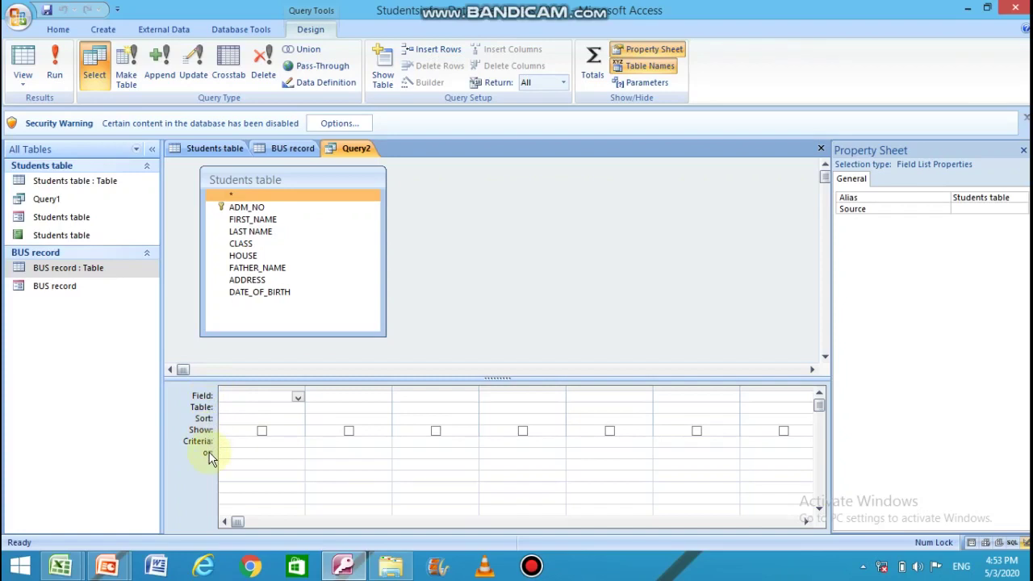
Step: Assign ADM_NO and FIRST_NAME to the first two columns of the query grid
left_click(298, 400)
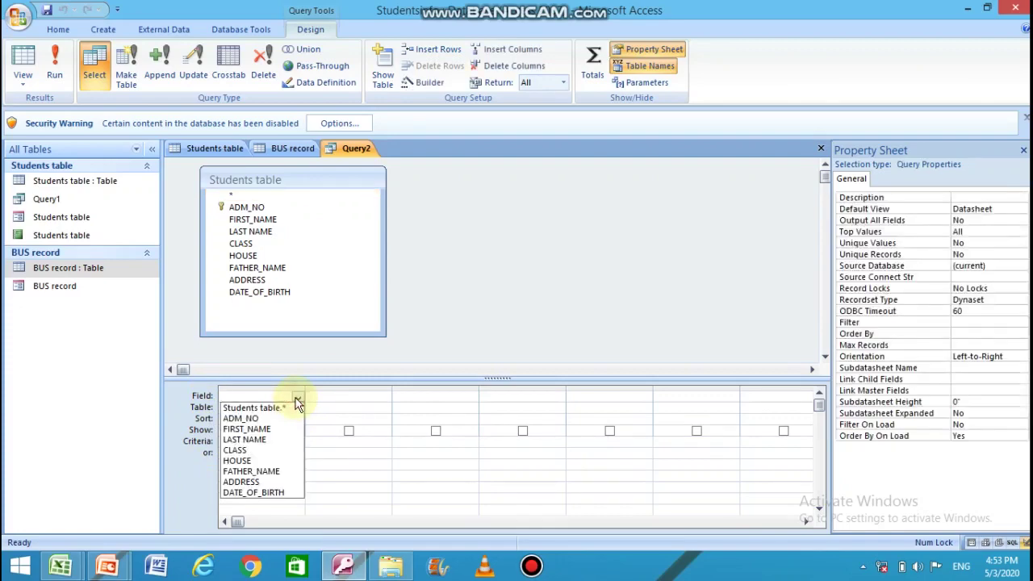
left_click(273, 419)
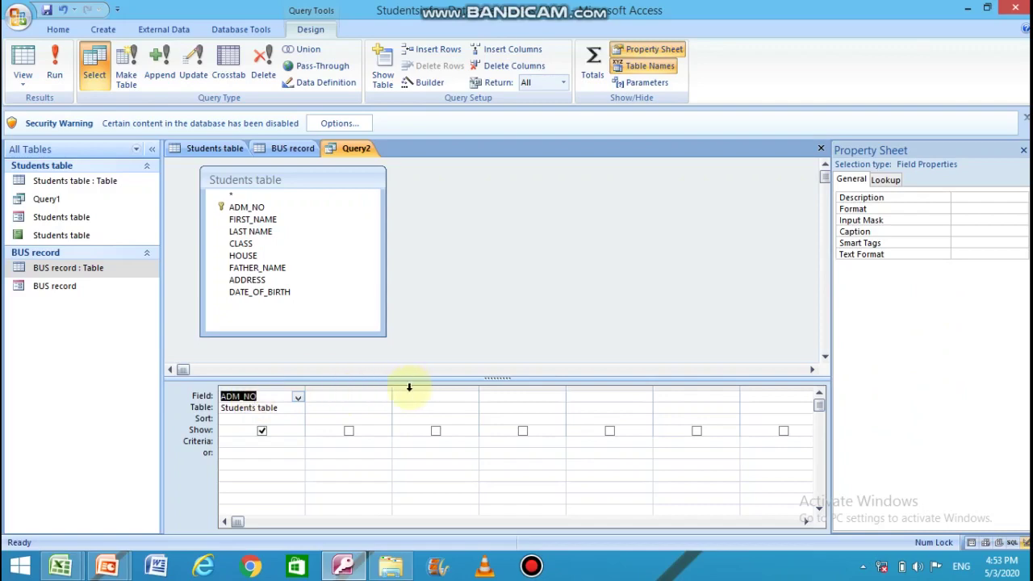
left_click(345, 396)
left_click(384, 399)
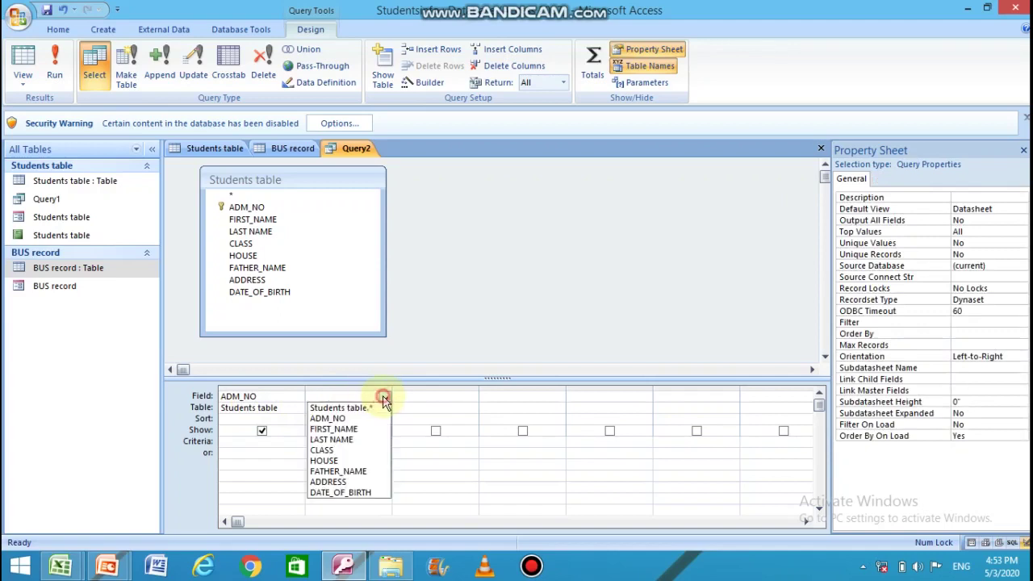
left_click(334, 429)
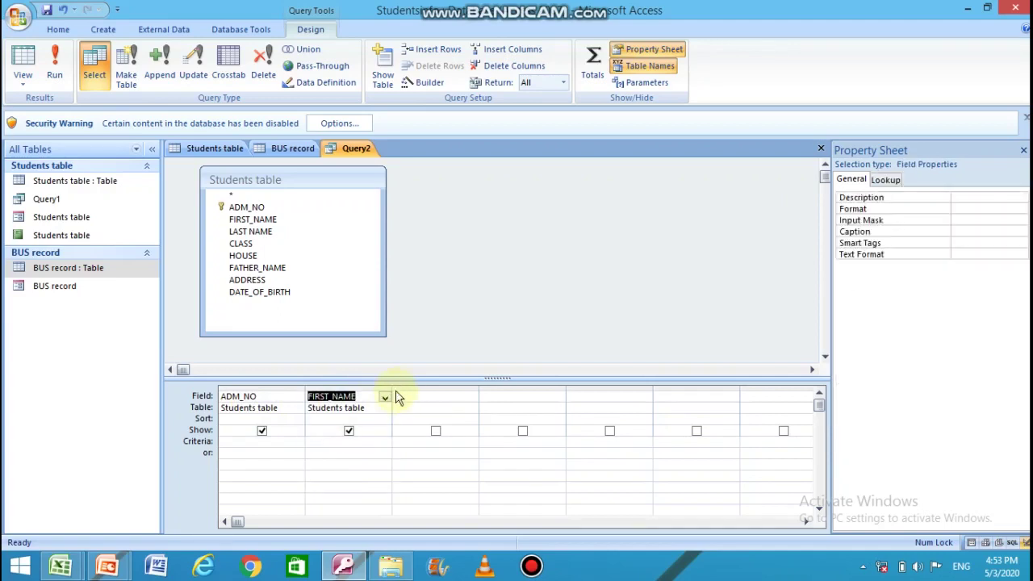
Step: Add CLASS and HOUSE as the third and fourth fields of the query grid
left_click(432, 396)
left_click(472, 400)
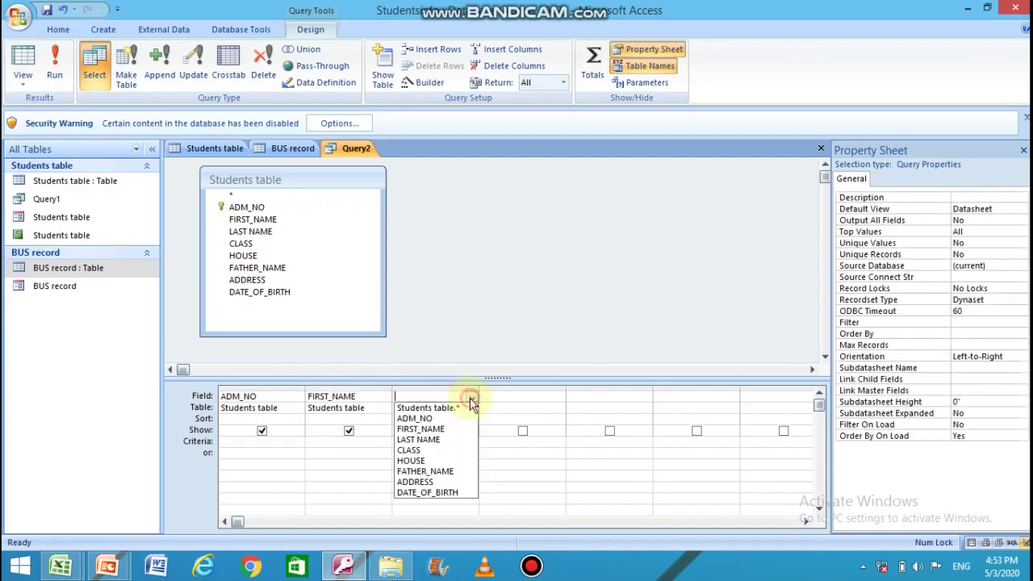
left_click(421, 457)
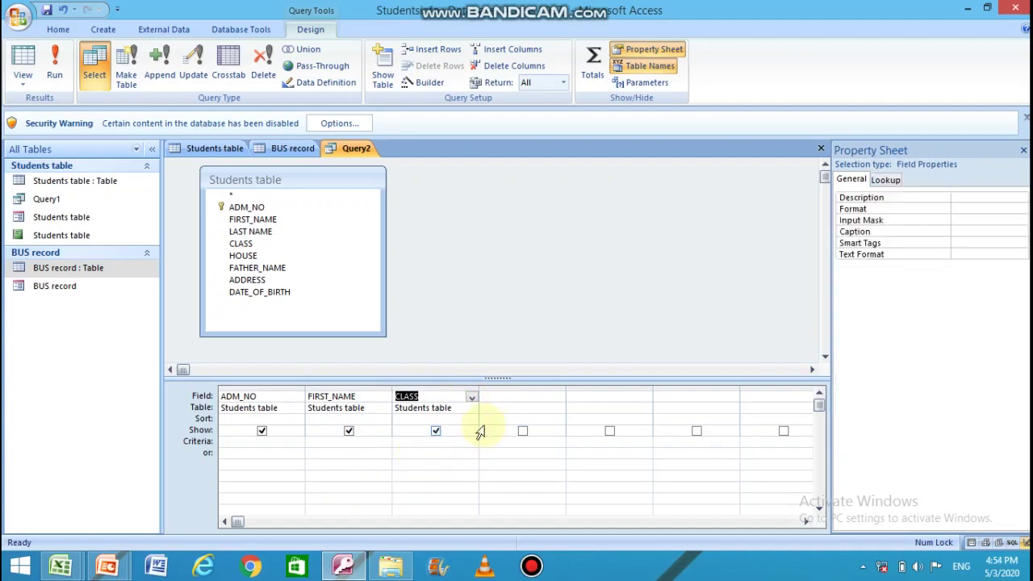
left_click(498, 389)
left_click(498, 394)
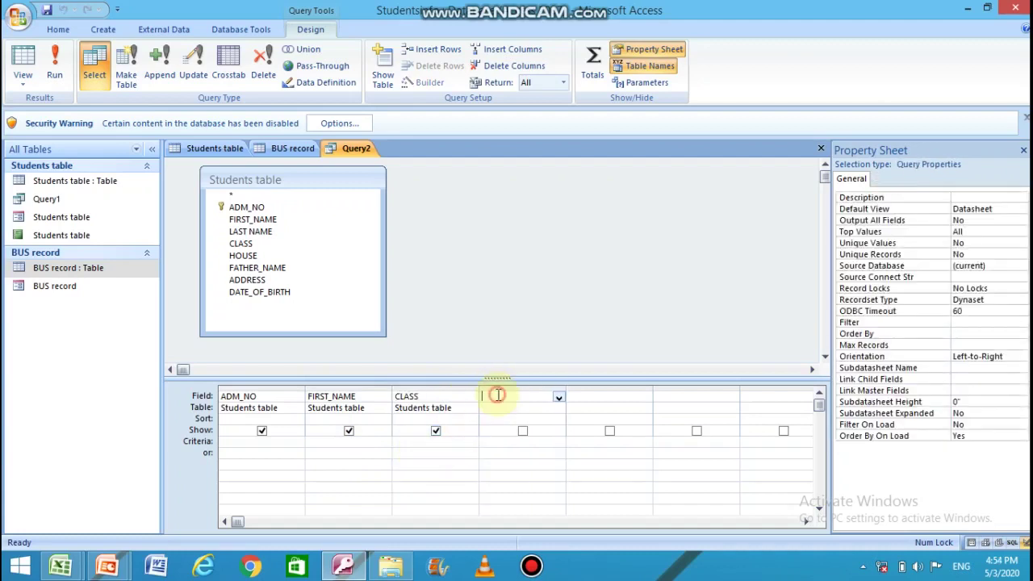
left_click(563, 395)
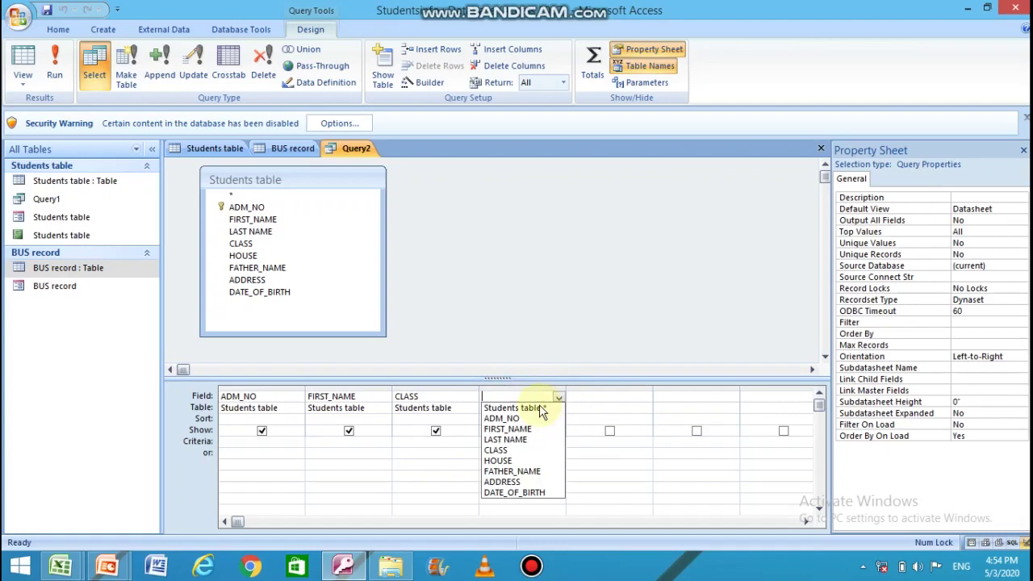
left_click(500, 460)
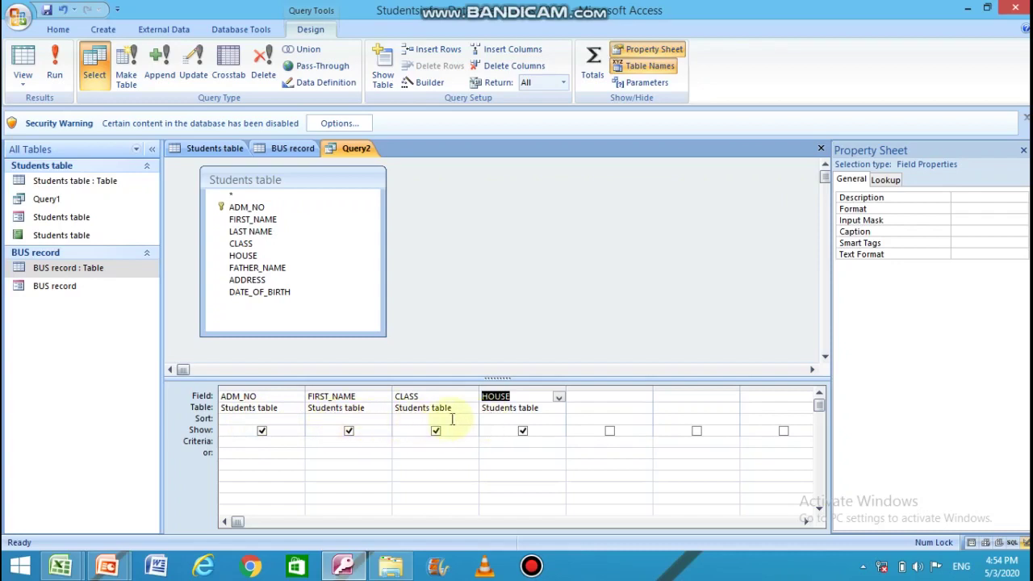
Step: Review the sort setting of the query columns and choose (not sorted) for CLASS
left_click(285, 419)
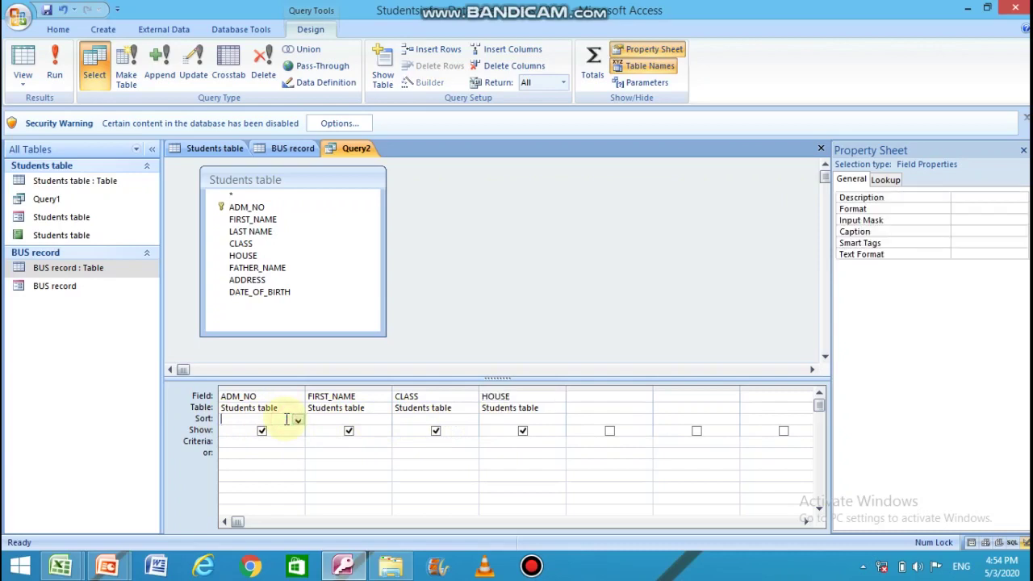
left_click(342, 419)
left_click(399, 419)
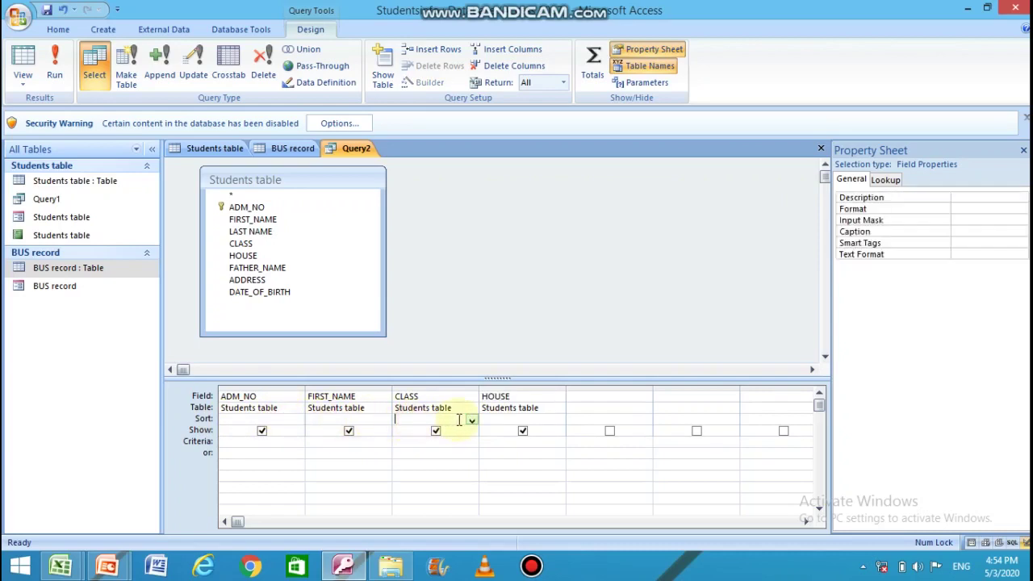
left_click(472, 421)
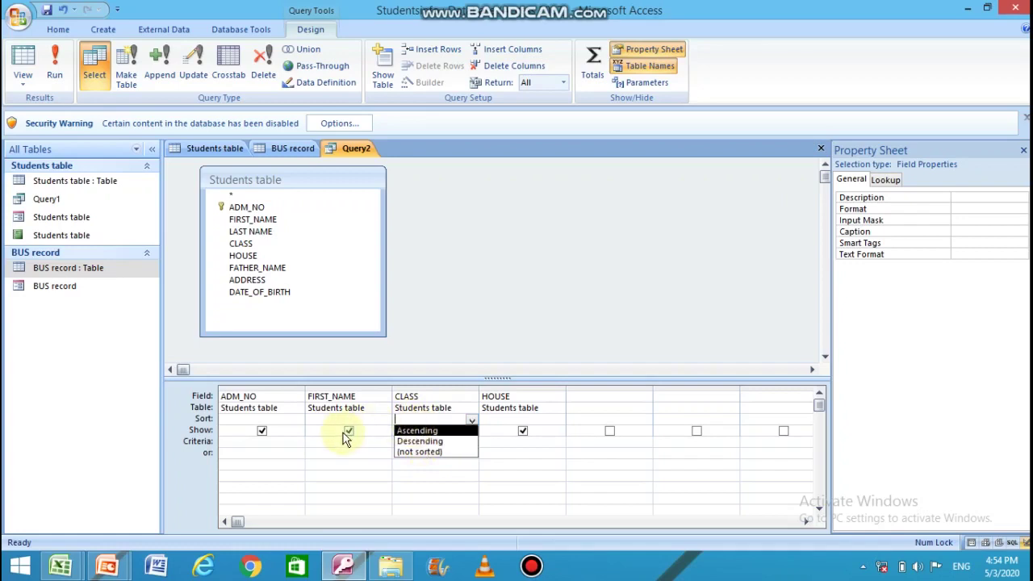
left_click(433, 452)
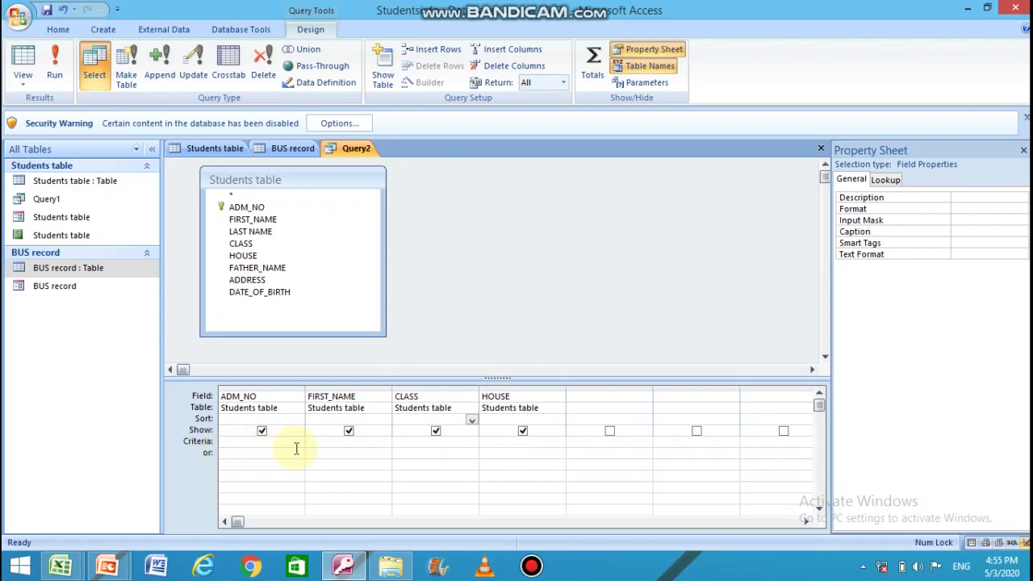
Step: Enter the criterion =8 for the CLASS field and run the query
left_click(399, 441)
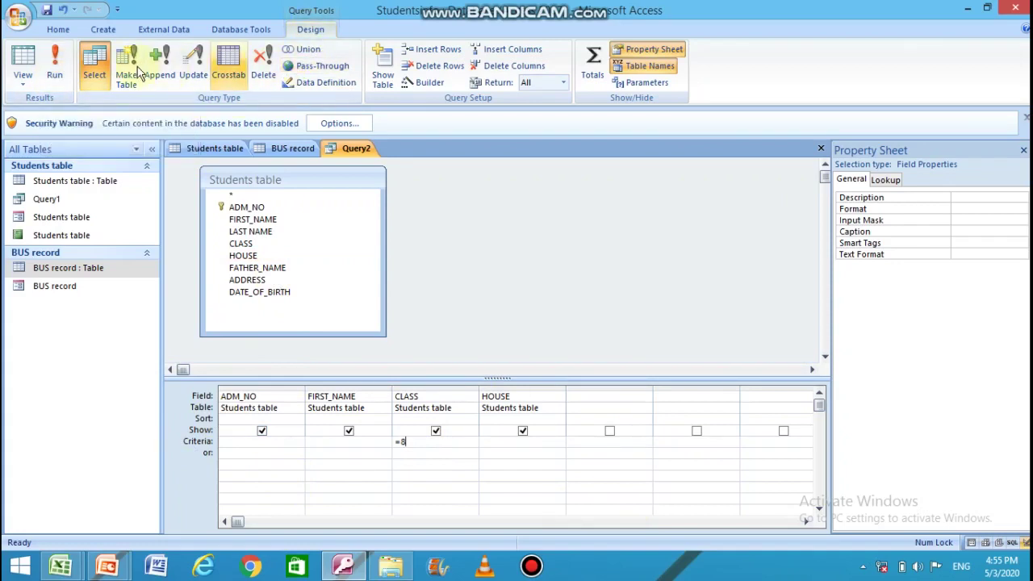
left_click(55, 71)
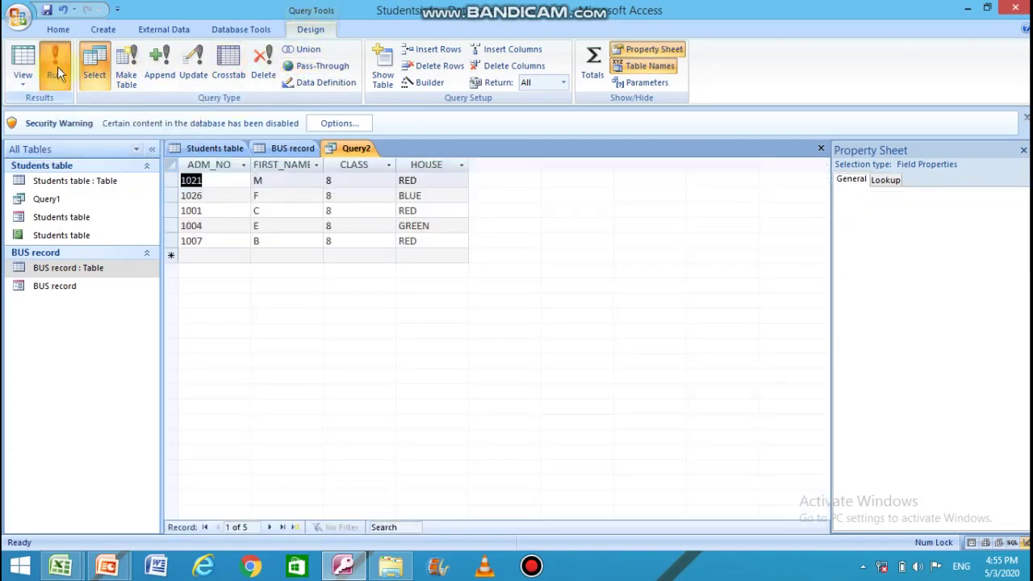